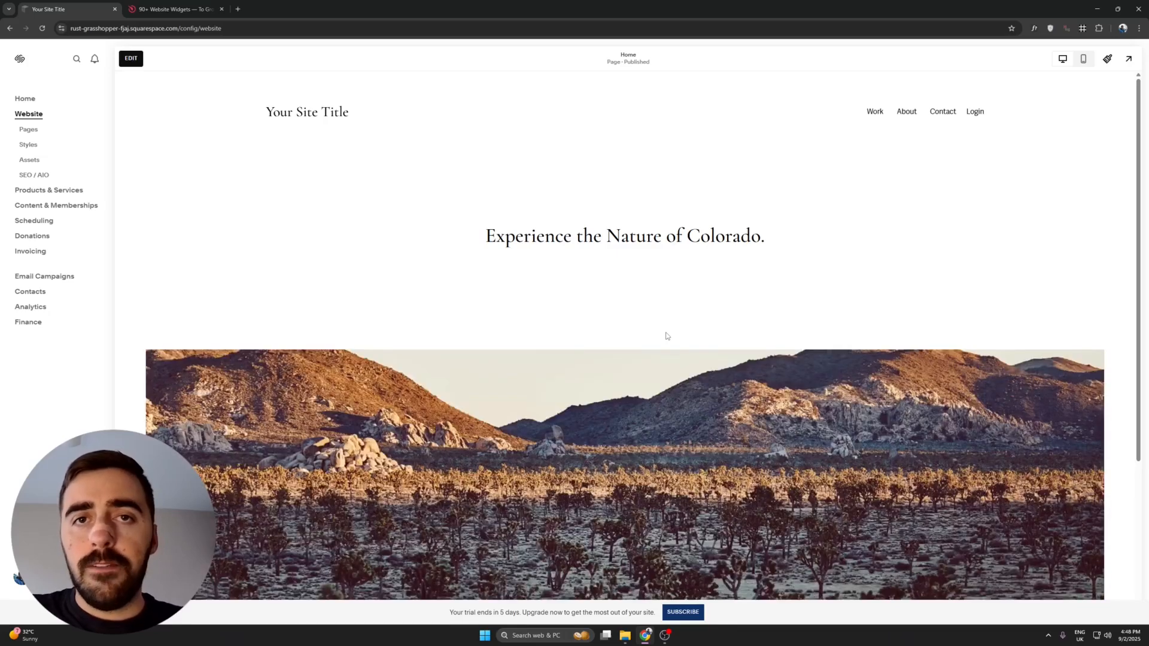
Switch to the Elfsight website and open the Vimeo Gallery widget page from its widget list.
{"action": "left_click", "coordinate": [209, 11]}
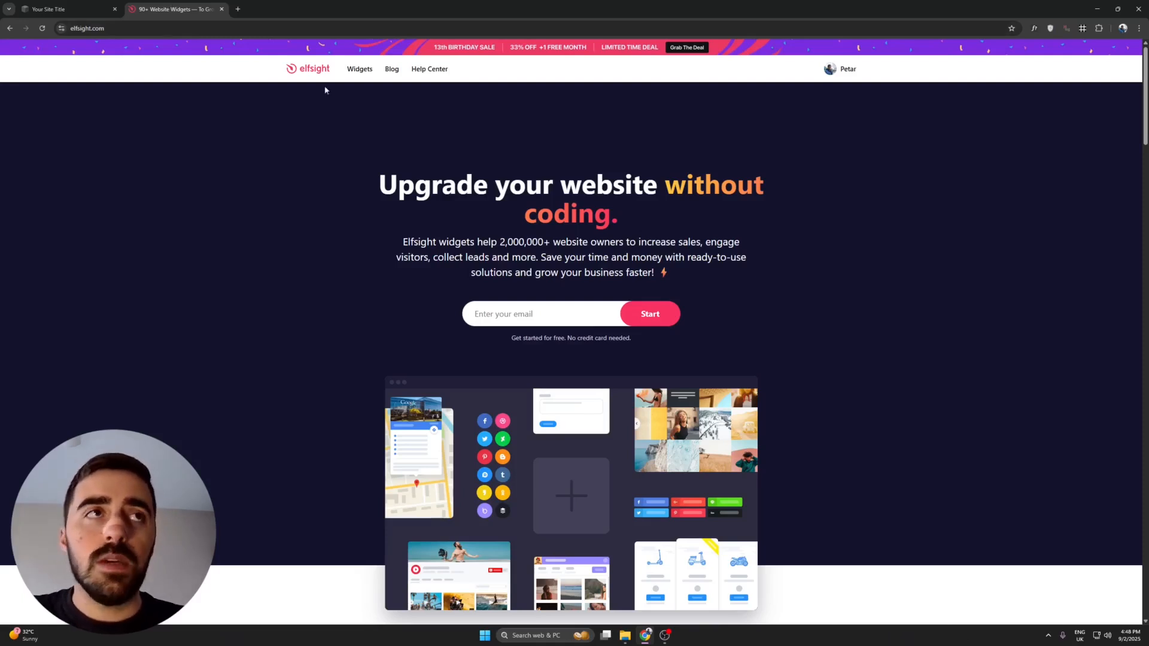
{"action": "mouse_move", "coordinate": [353, 71]}
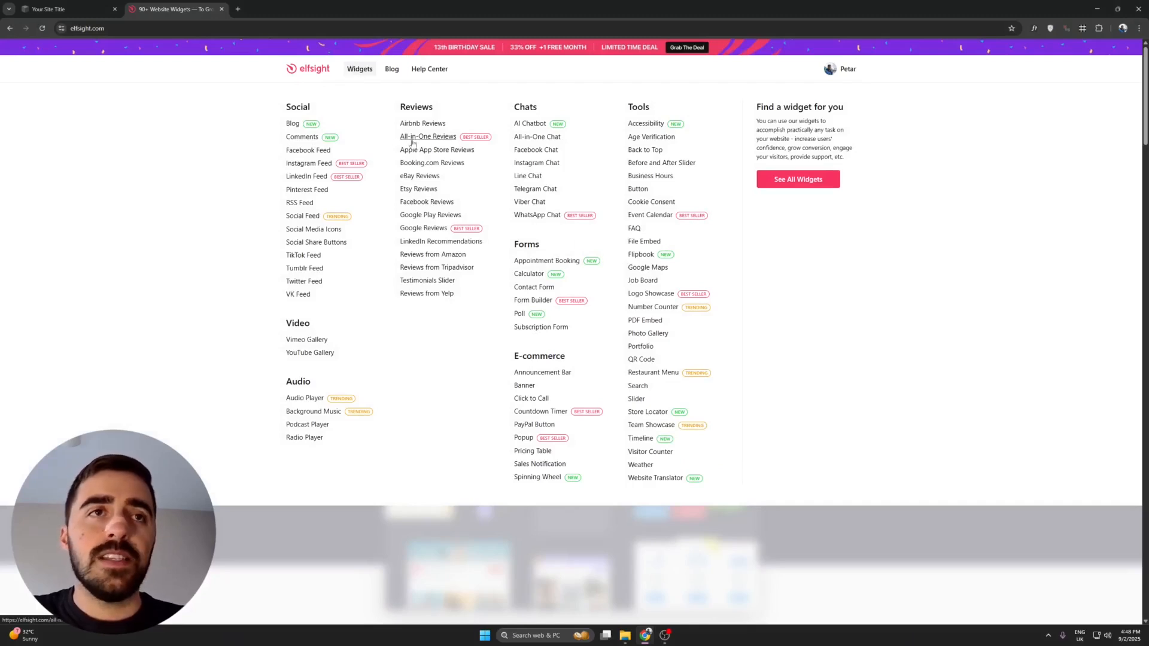
{"action": "left_click", "coordinate": [307, 340]}
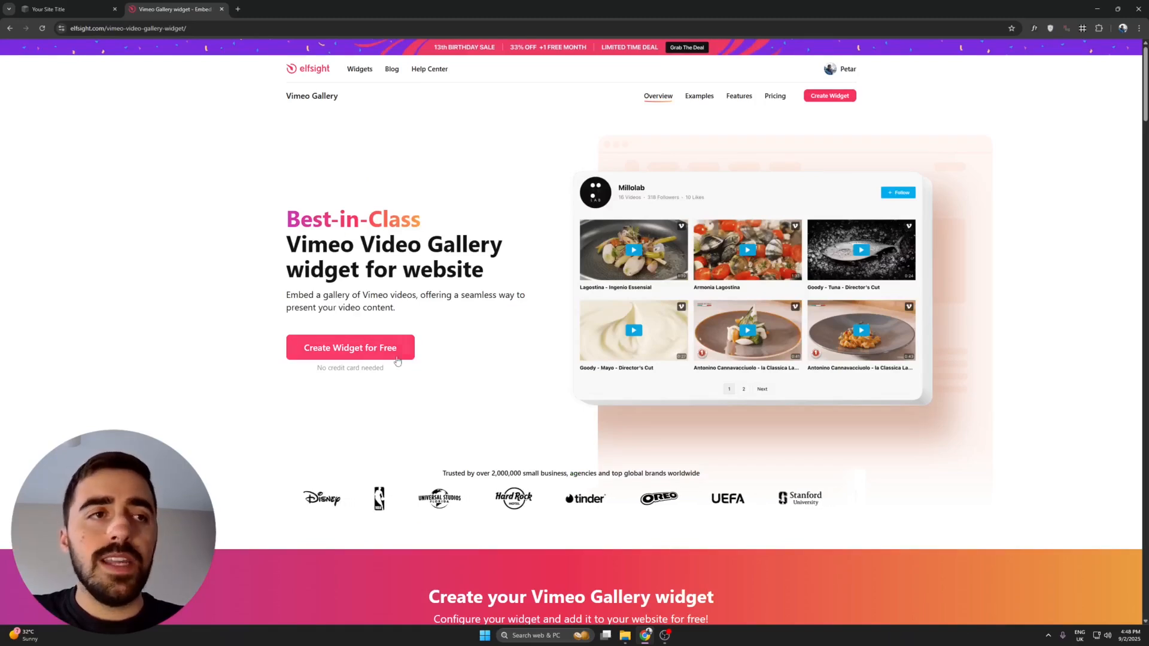
Browse the Vimeo Gallery templates and select the Single Video template.
{"action": "scroll", "coordinate": [406, 349], "scroll_direction": "down", "scroll_amount": 3}
{"action": "scroll", "coordinate": [406, 349], "scroll_direction": "down", "scroll_amount": 5}
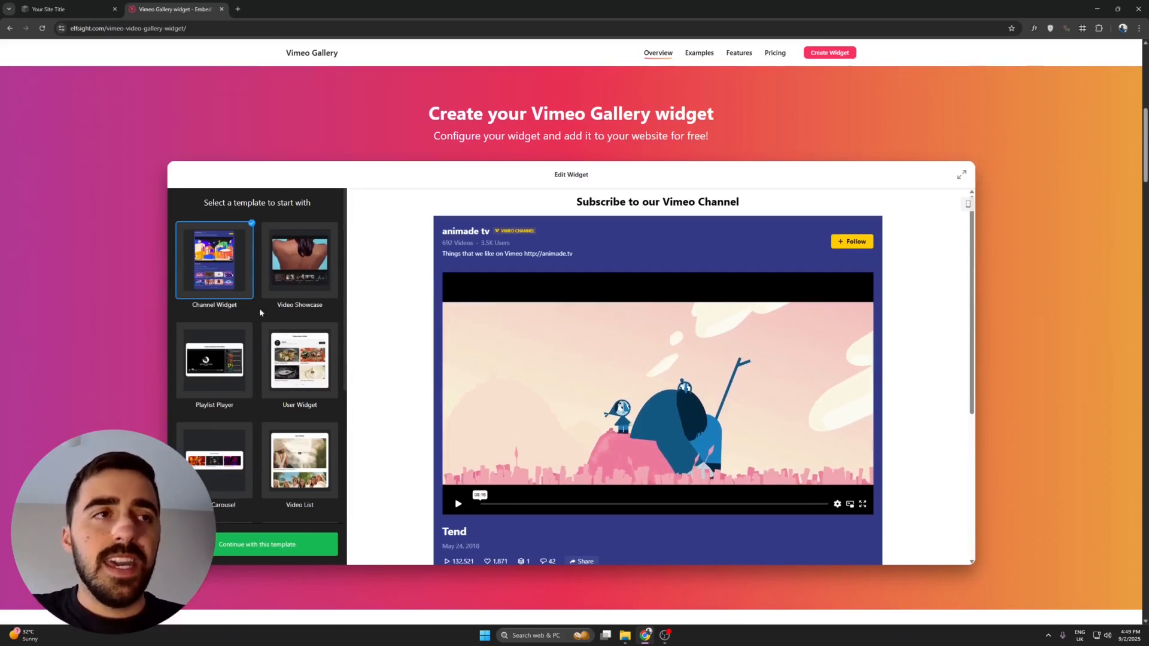
{"action": "scroll", "coordinate": [305, 320], "scroll_direction": "down", "scroll_amount": 4}
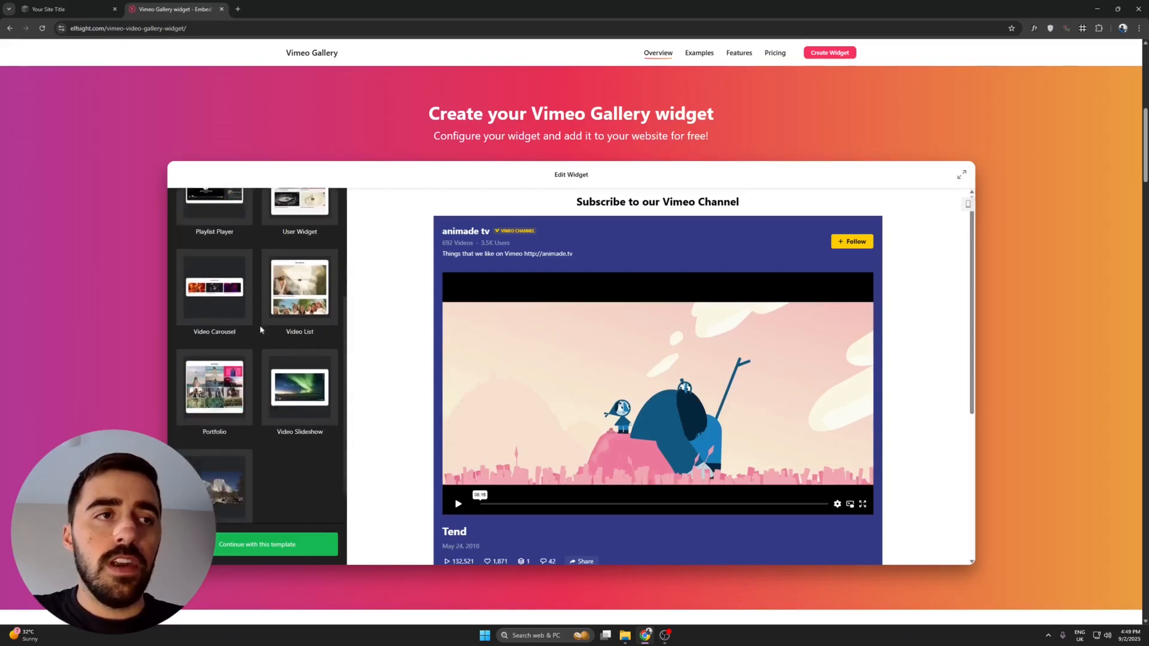
{"action": "left_click", "coordinate": [225, 441]}
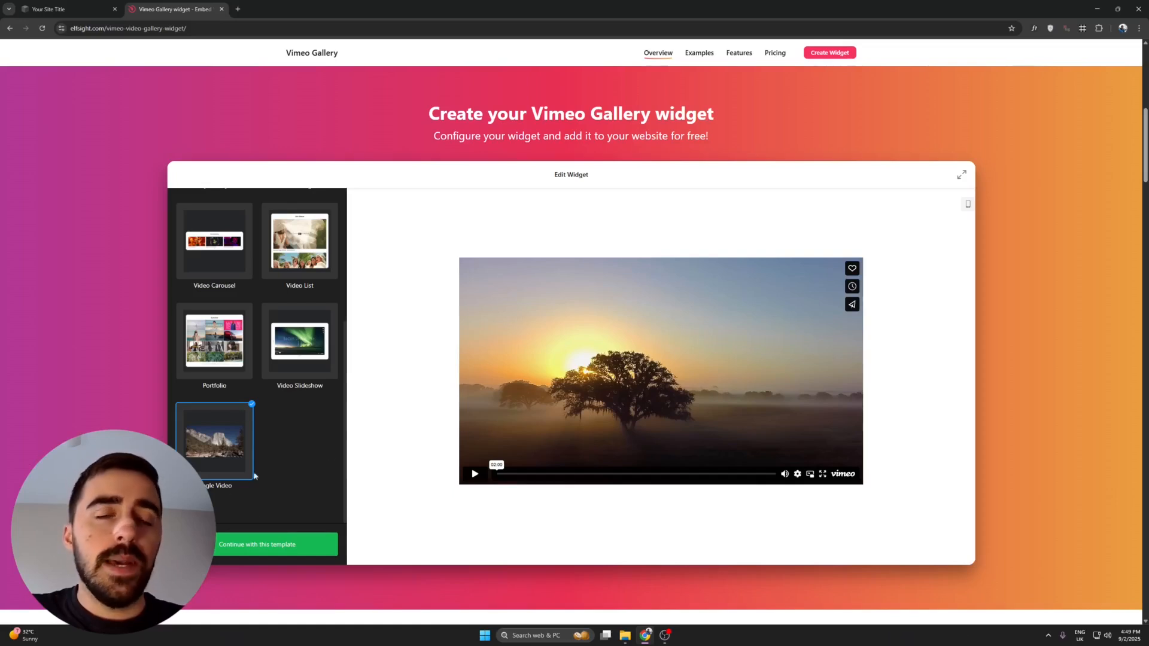
{"action": "scroll", "coordinate": [273, 382], "scroll_direction": "up", "scroll_amount": 1}
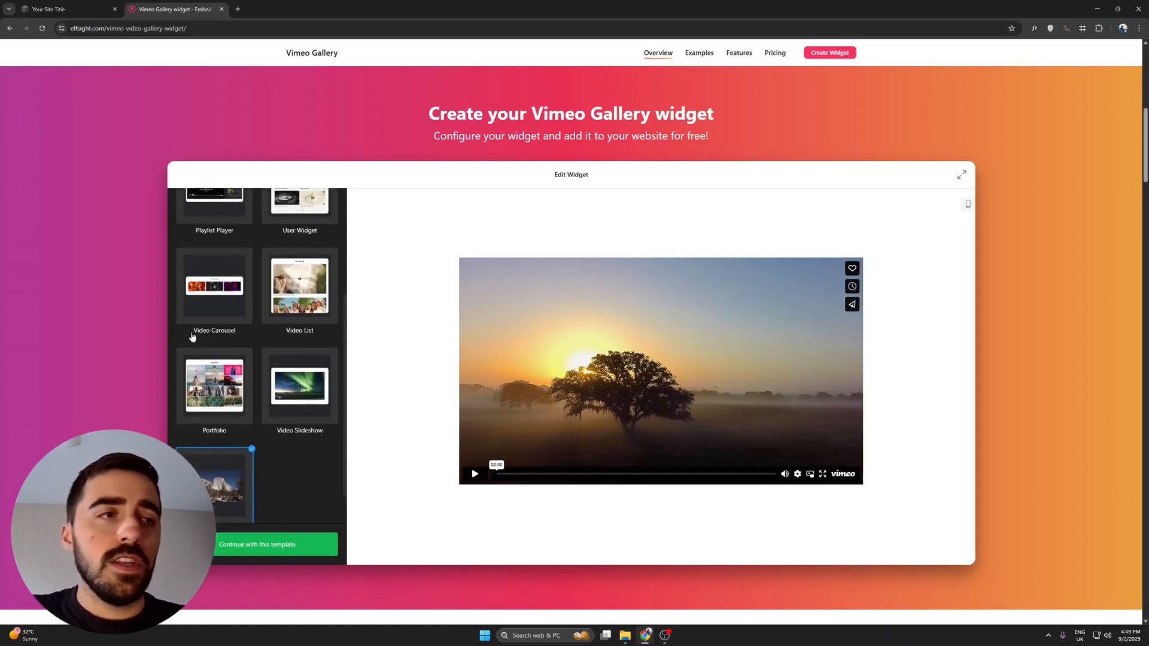
{"action": "scroll", "coordinate": [197, 341], "scroll_direction": "up", "scroll_amount": 2}
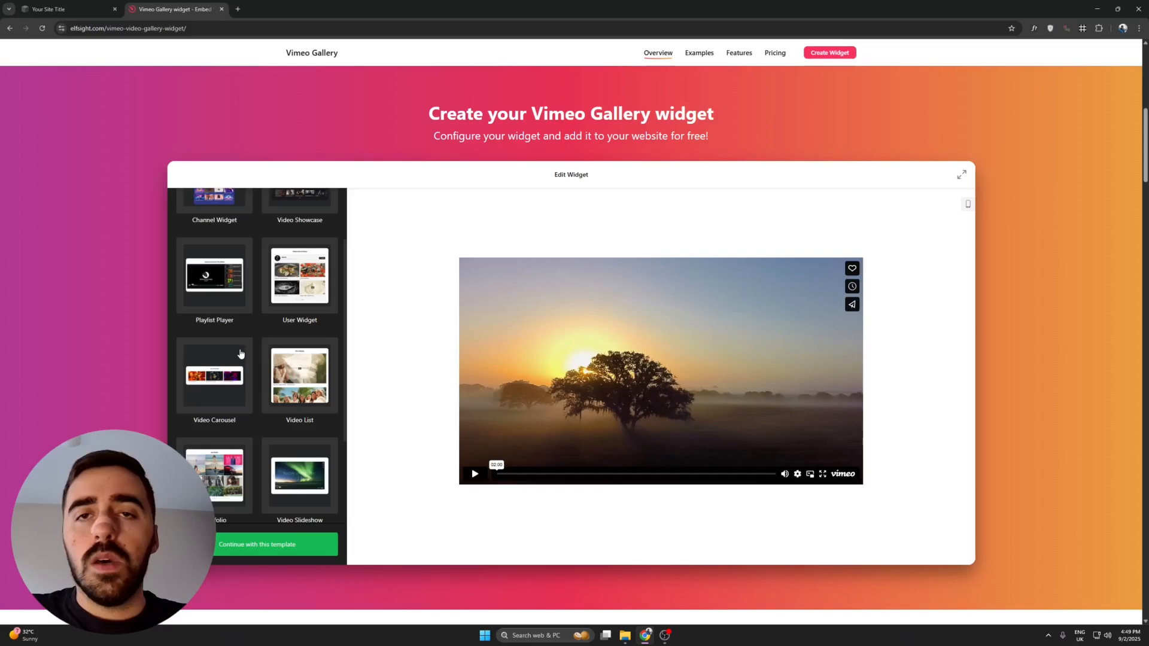
{"action": "scroll", "coordinate": [228, 492], "scroll_direction": "down", "scroll_amount": 3}
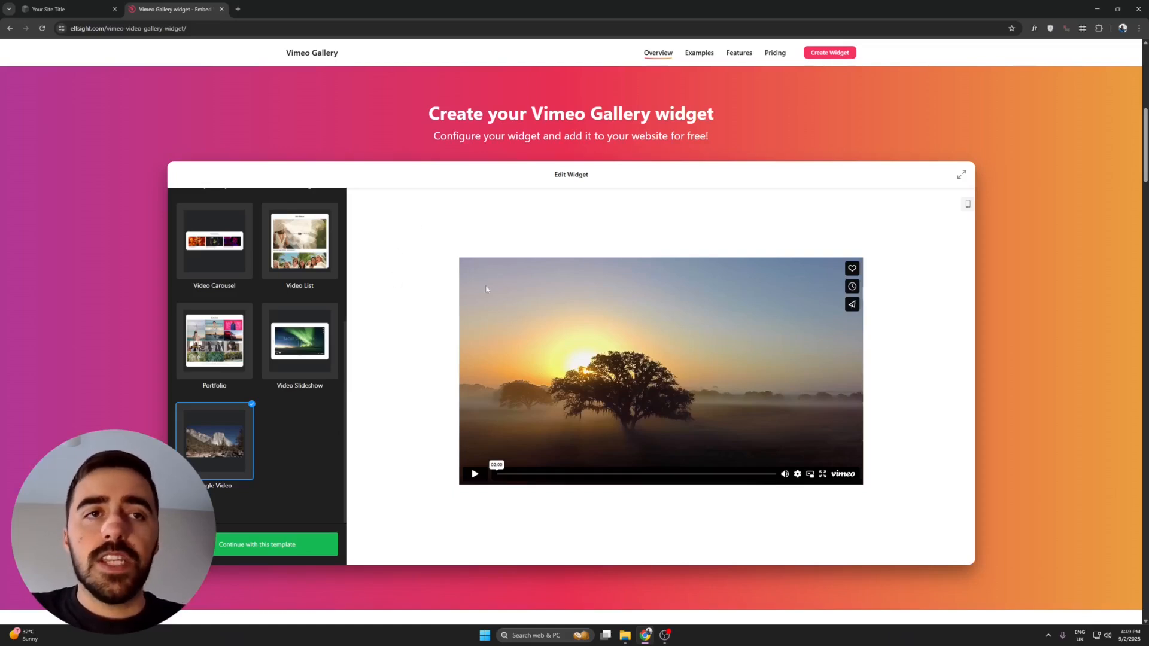
Preview the Single Video template in mobile and desktop view, and continue with this template.
{"action": "left_click", "coordinate": [968, 204]}
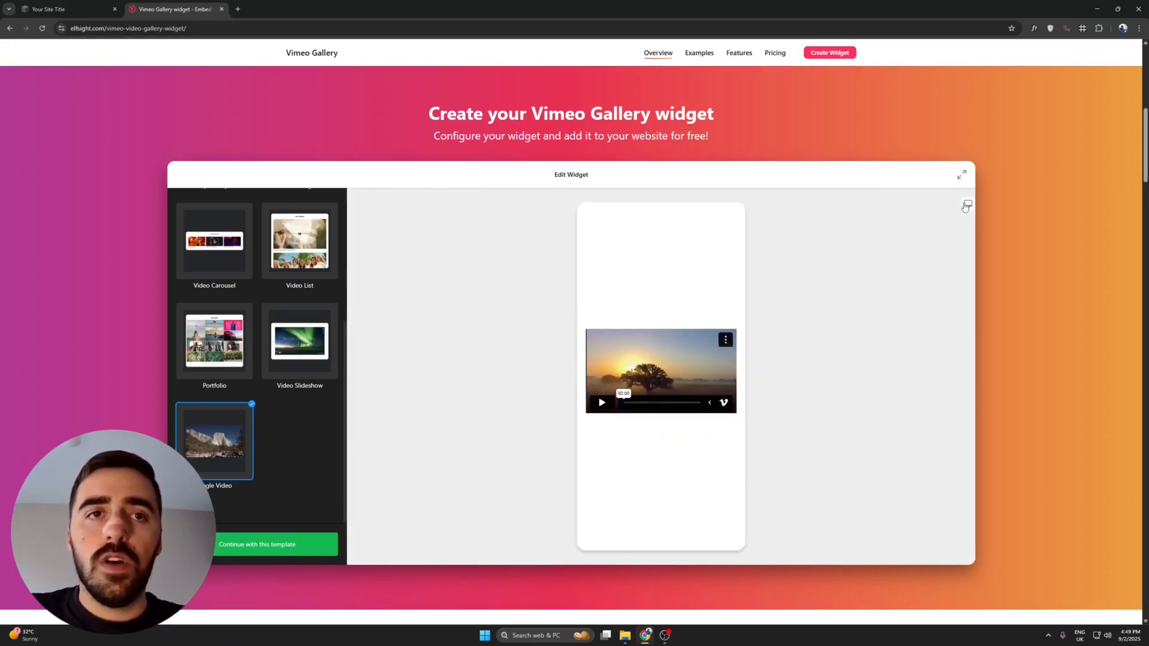
{"action": "left_click", "coordinate": [968, 204]}
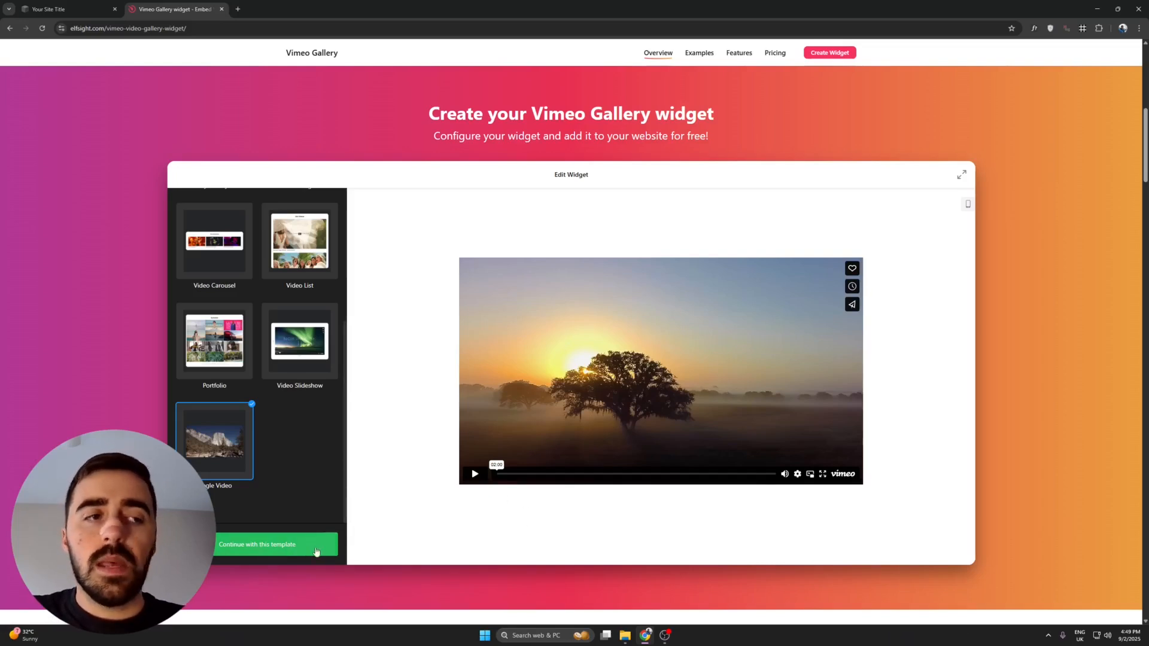
{"action": "left_click", "coordinate": [286, 545]}
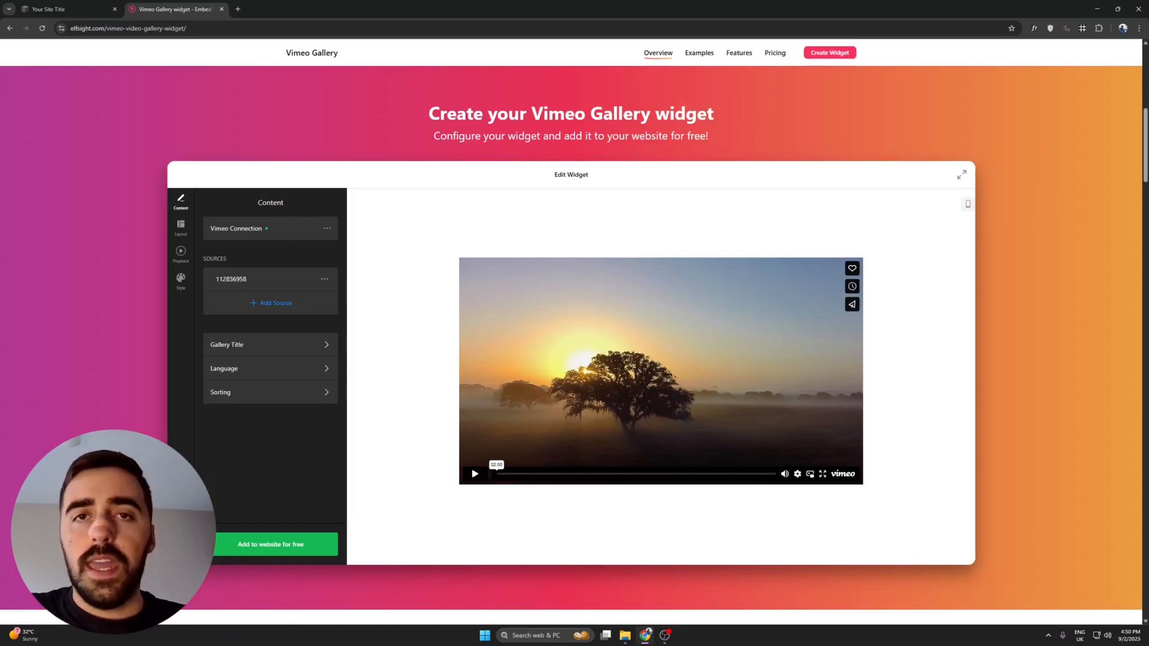
{"action": "left_click", "coordinate": [254, 306]}
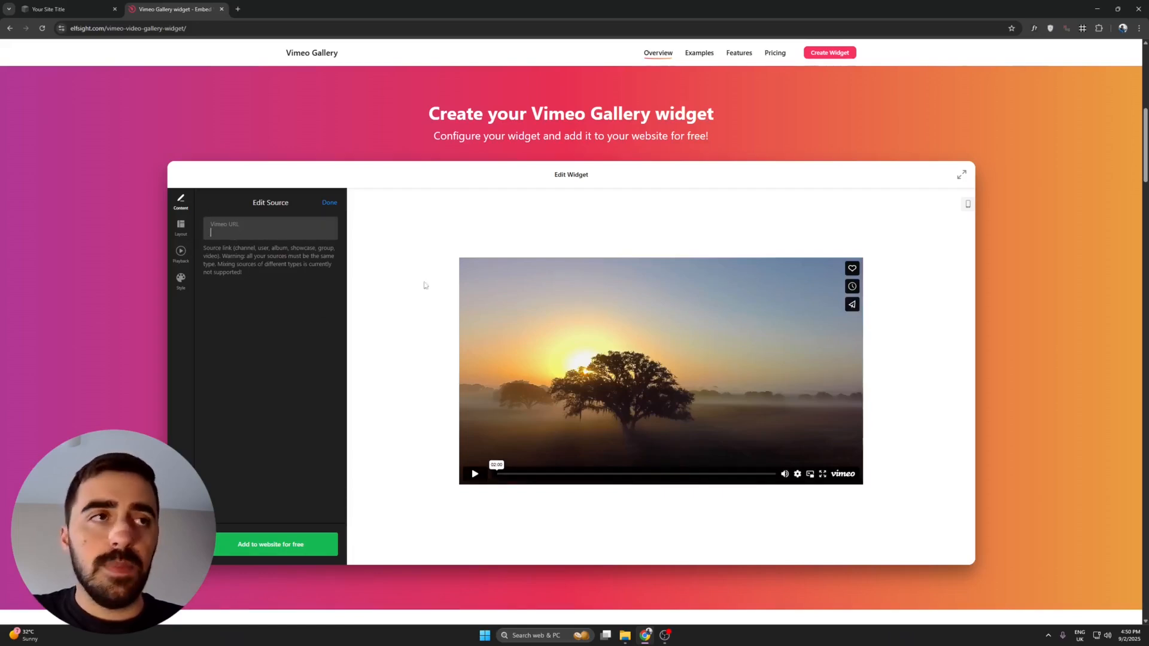
{"action": "type", "text": "https://vimeo.com/524933864"}
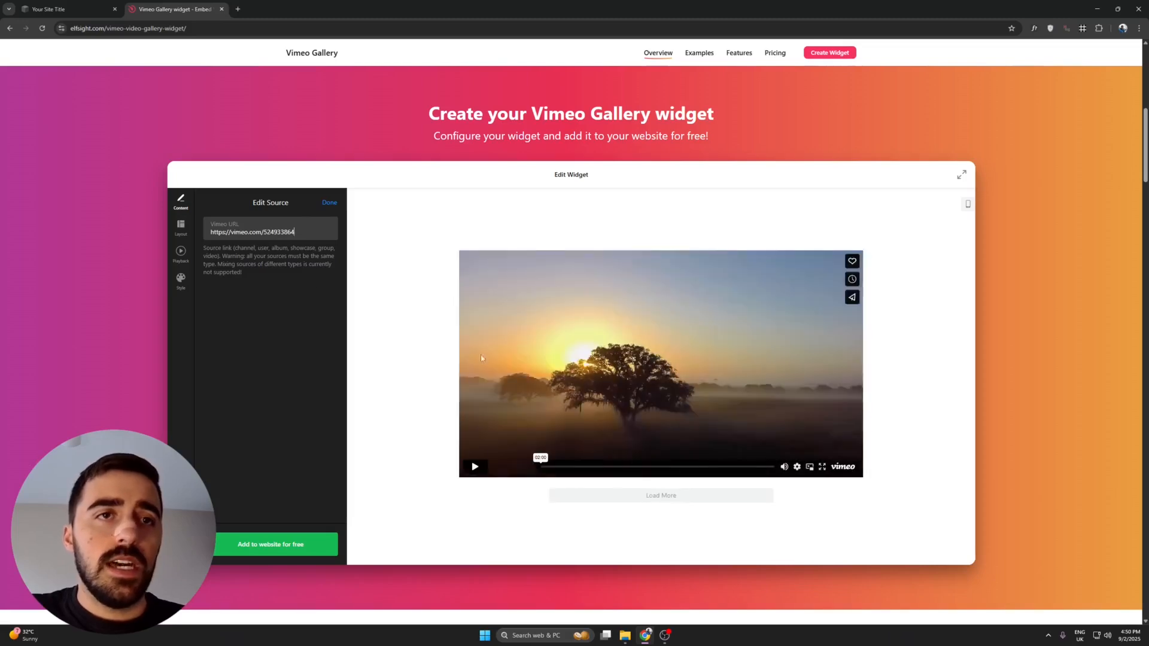
{"action": "left_click", "coordinate": [328, 204]}
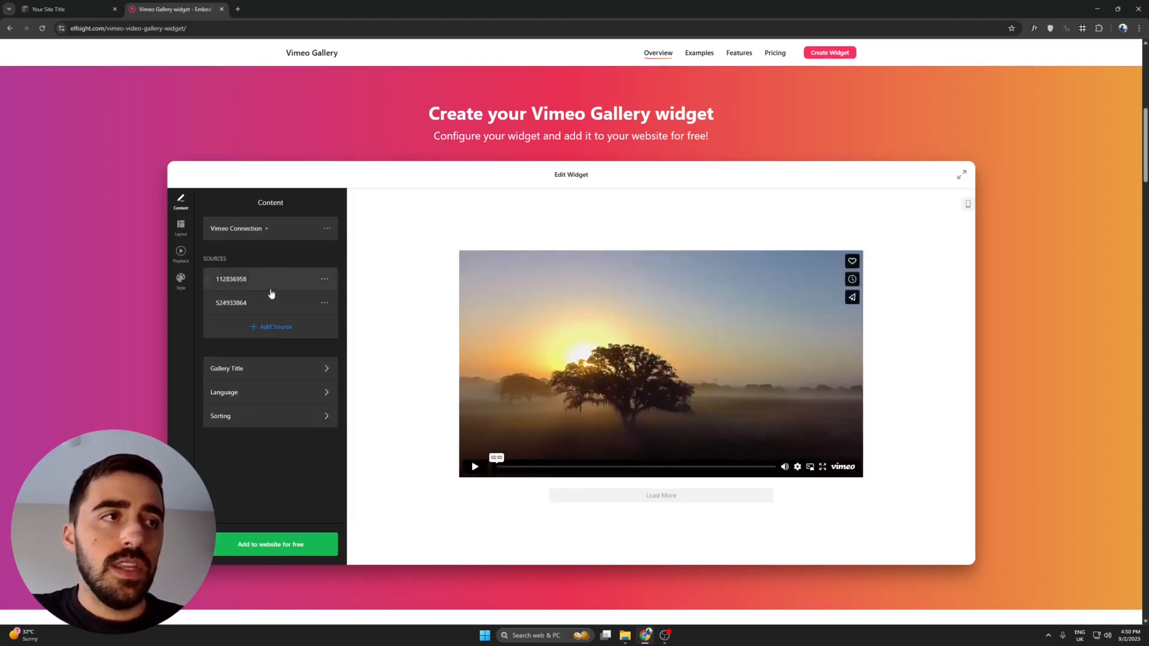
{"action": "left_click", "coordinate": [325, 280]}
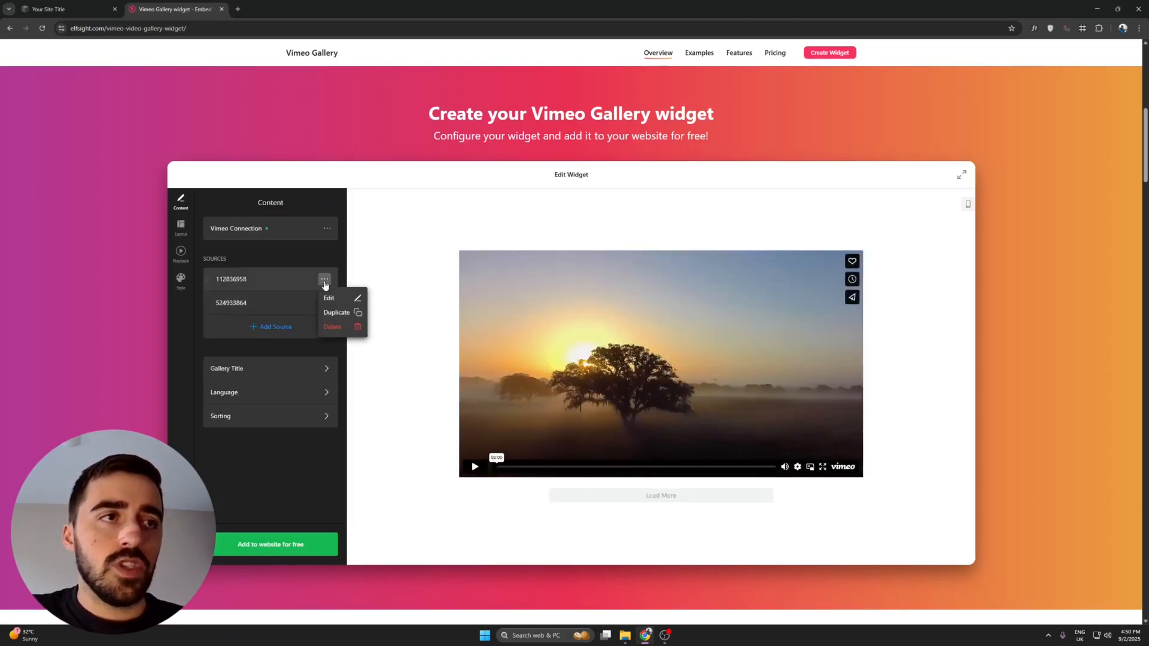
{"action": "left_click", "coordinate": [333, 327]}
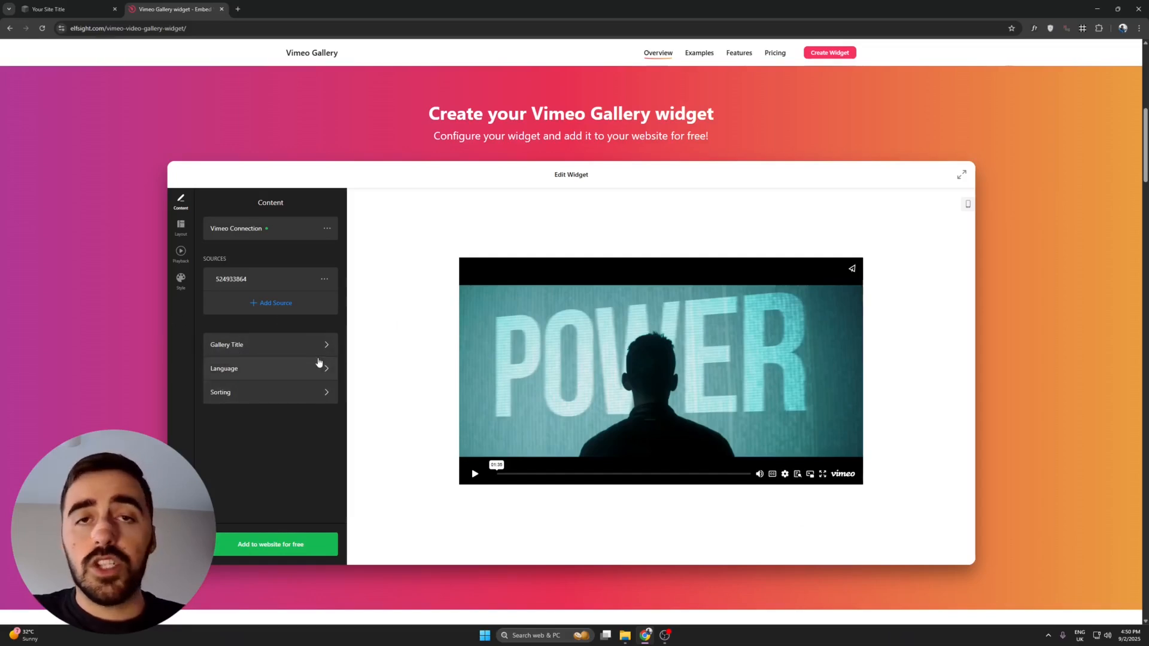
Set the gallery title to "Power" and return to the content settings.
{"action": "left_click", "coordinate": [279, 346]}
{"action": "left_click", "coordinate": [222, 203]}
{"action": "left_click", "coordinate": [249, 320]}
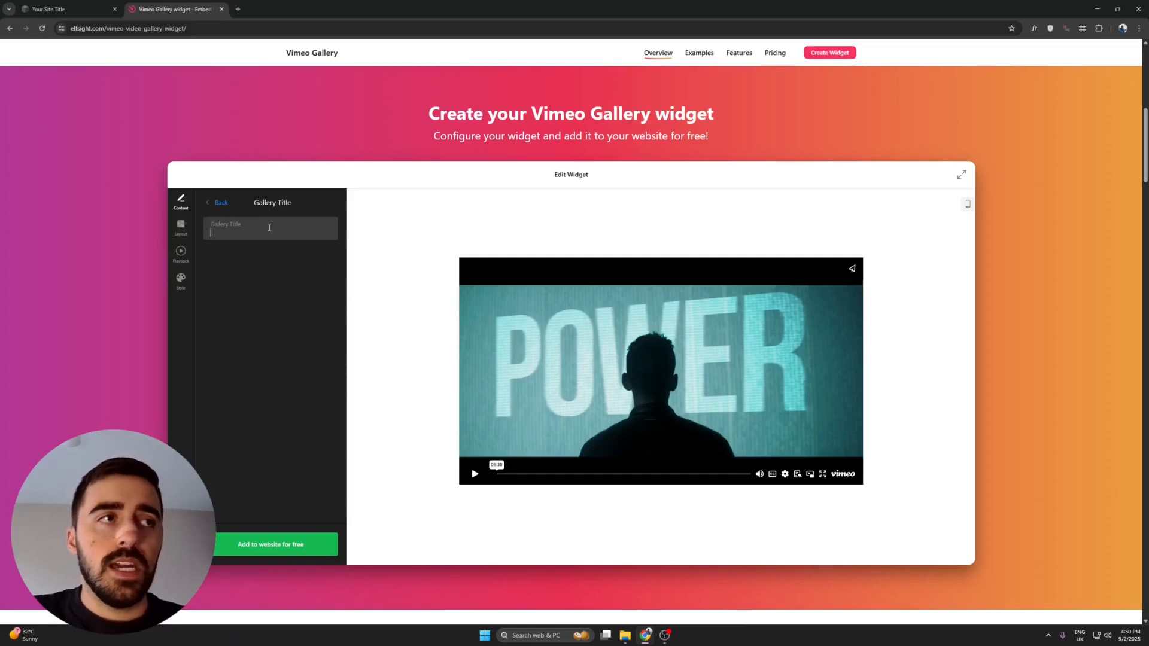
{"action": "type", "text": "Power"}
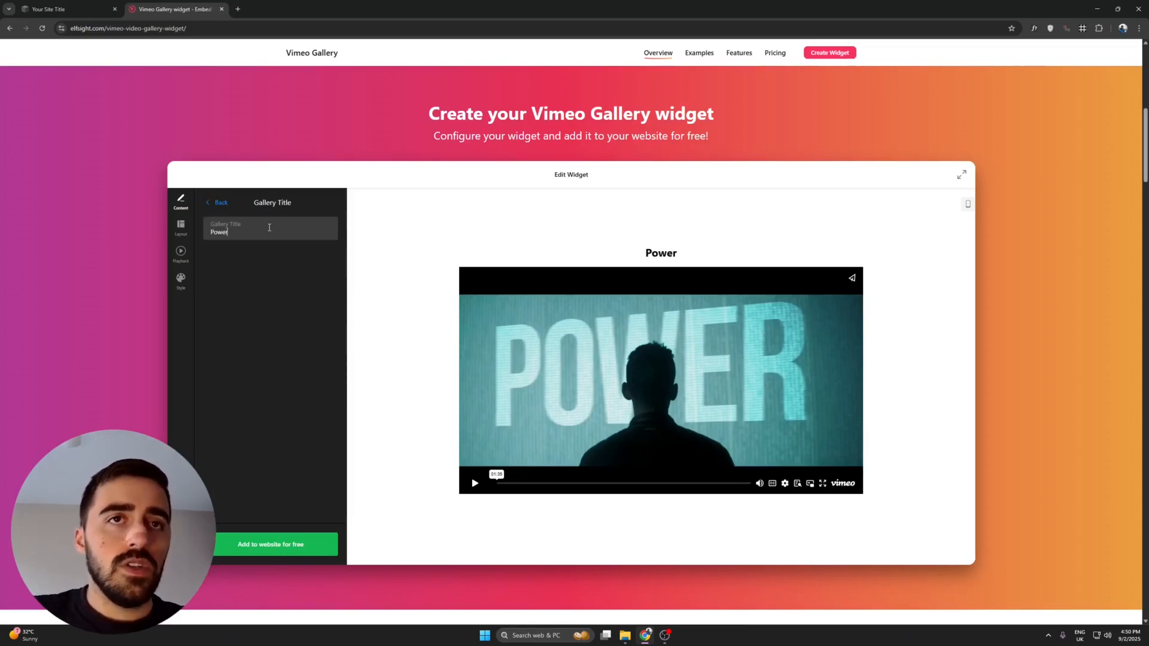
{"action": "left_click", "coordinate": [216, 204]}
Review the languages offered for the widget and the sorting options for the videos.
{"action": "left_click", "coordinate": [207, 388]}
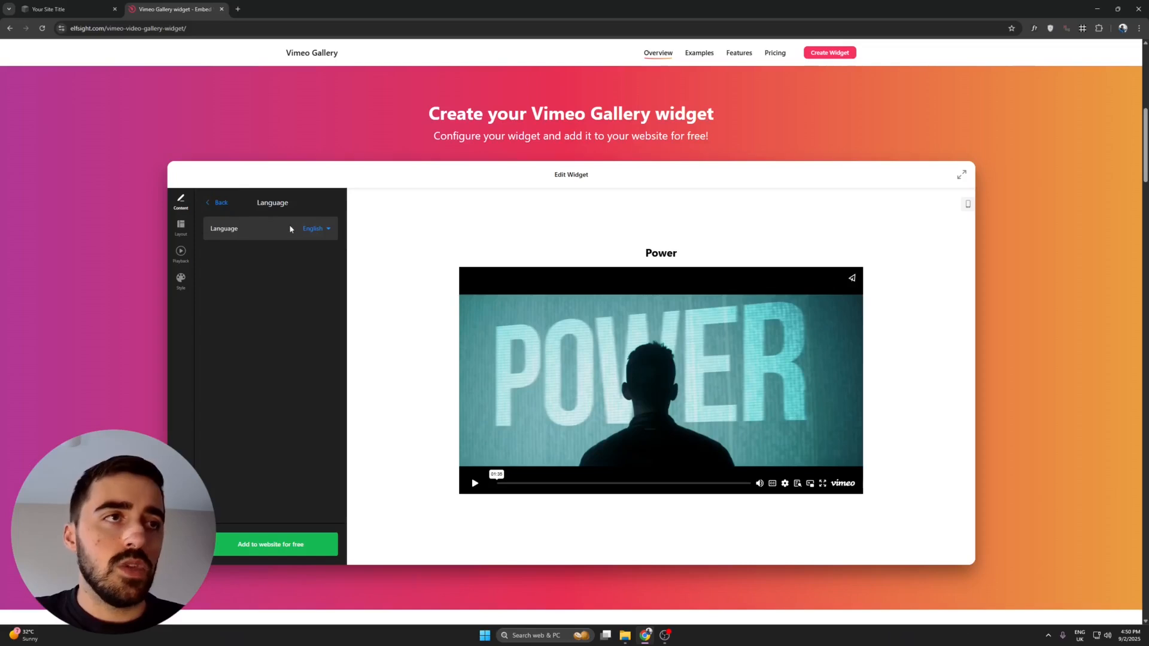
{"action": "left_click", "coordinate": [312, 228]}
{"action": "scroll", "coordinate": [309, 362], "scroll_direction": "down", "scroll_amount": 5}
{"action": "scroll", "coordinate": [309, 362], "scroll_direction": "down", "scroll_amount": 4}
{"action": "scroll", "coordinate": [350, 321], "scroll_direction": "up", "scroll_amount": 4}
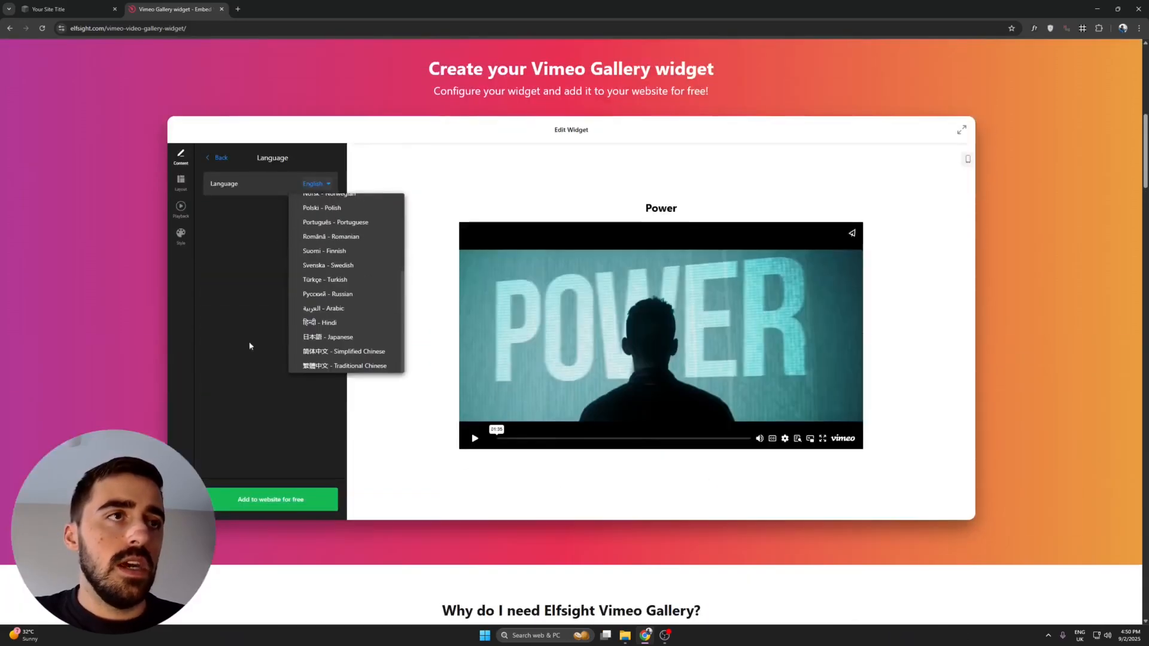
{"action": "left_click", "coordinate": [217, 160]}
{"action": "left_click", "coordinate": [263, 347]}
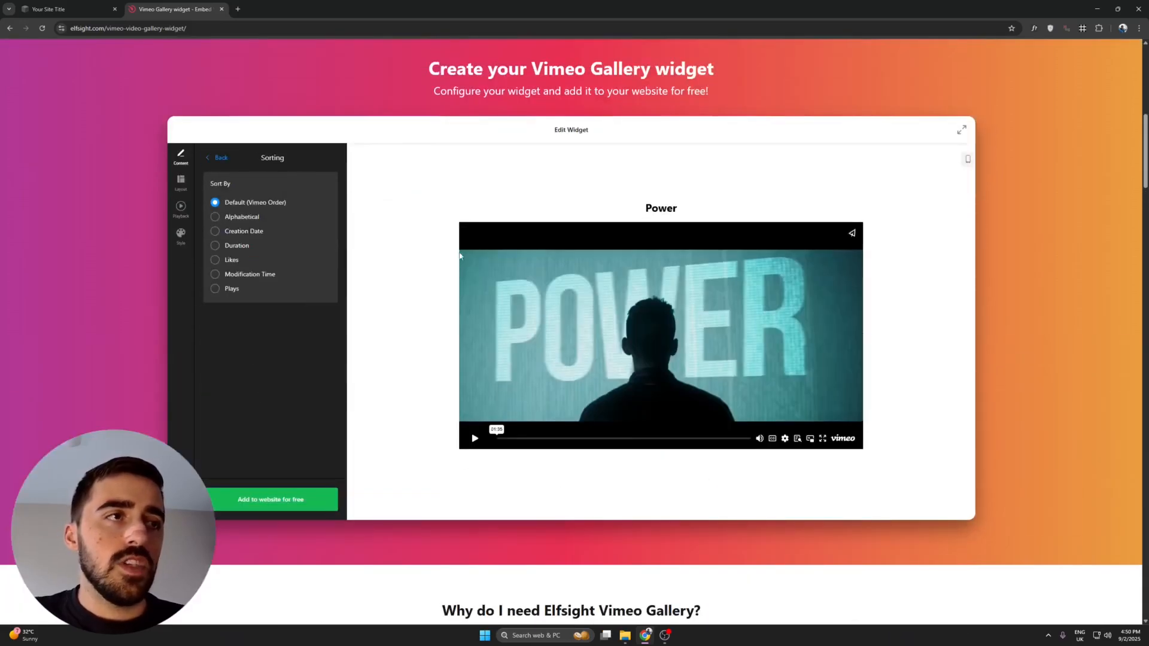
{"action": "left_click", "coordinate": [219, 159]}
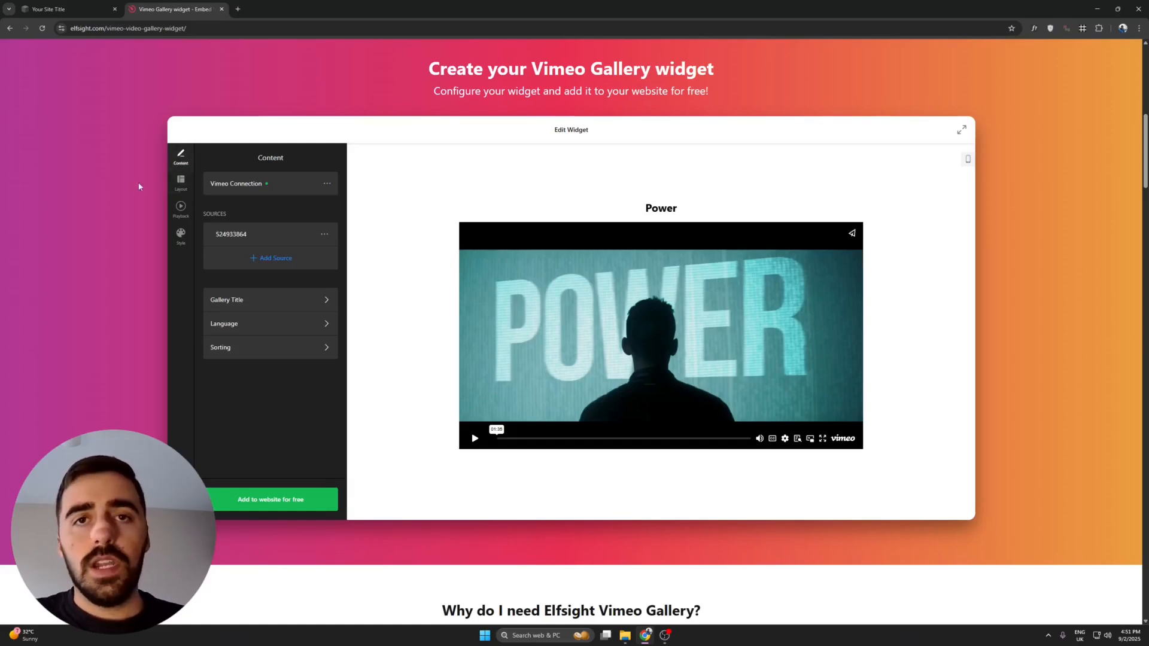
Examine the widget's layout, playback and style settings, trying the Playlist and Slider layouts and switching back to Grid.
{"action": "left_click", "coordinate": [181, 182]}
{"action": "left_click", "coordinate": [181, 209]}
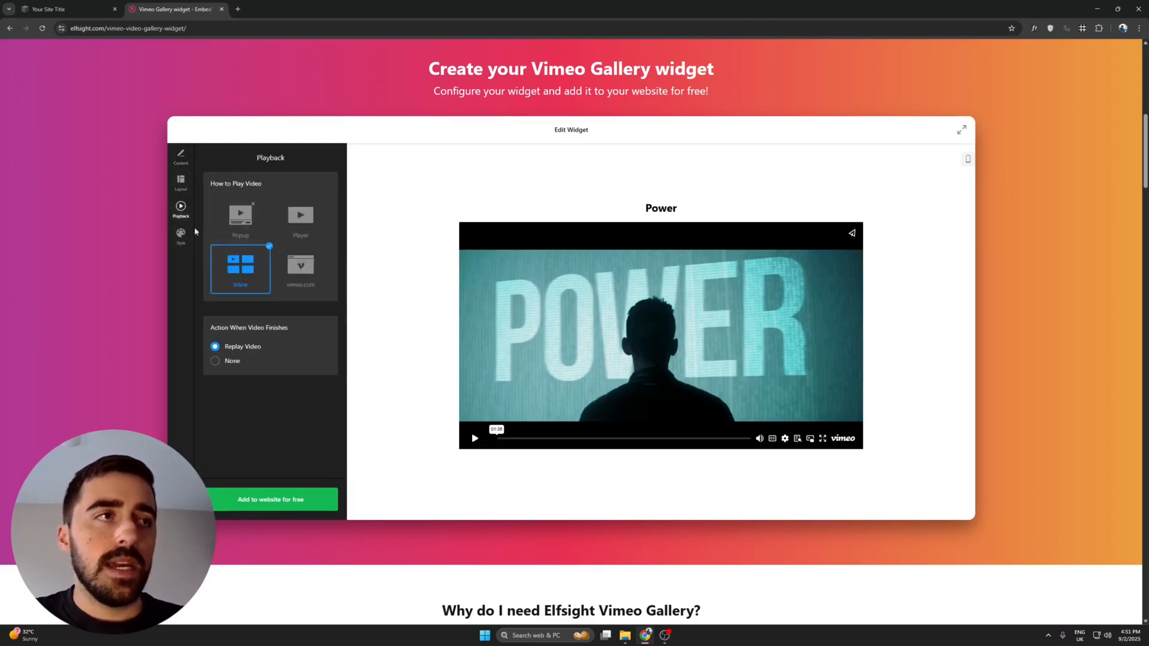
{"action": "left_click", "coordinate": [185, 237]}
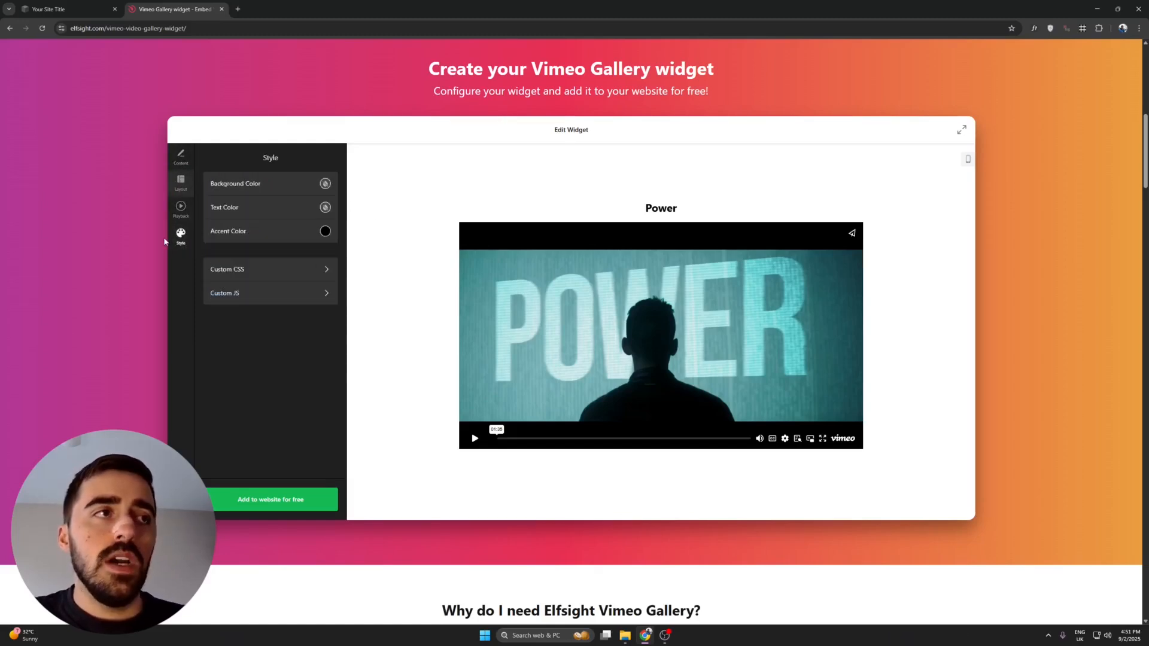
{"action": "left_click", "coordinate": [178, 187]}
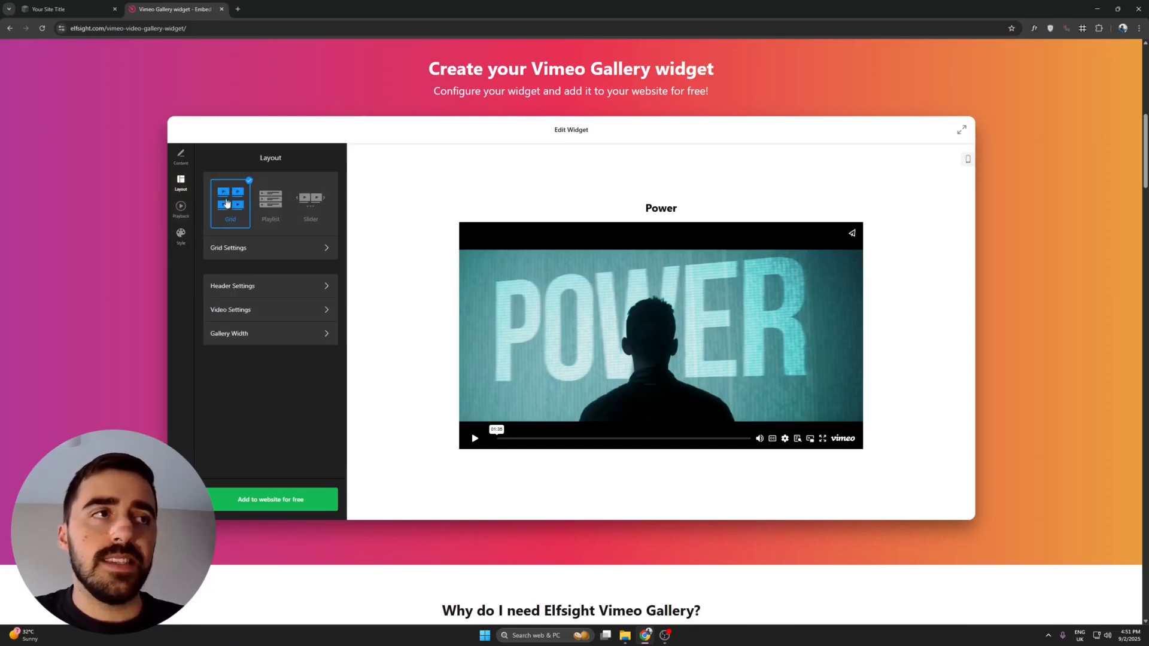
{"action": "left_click", "coordinate": [275, 202]}
{"action": "left_click", "coordinate": [318, 210]}
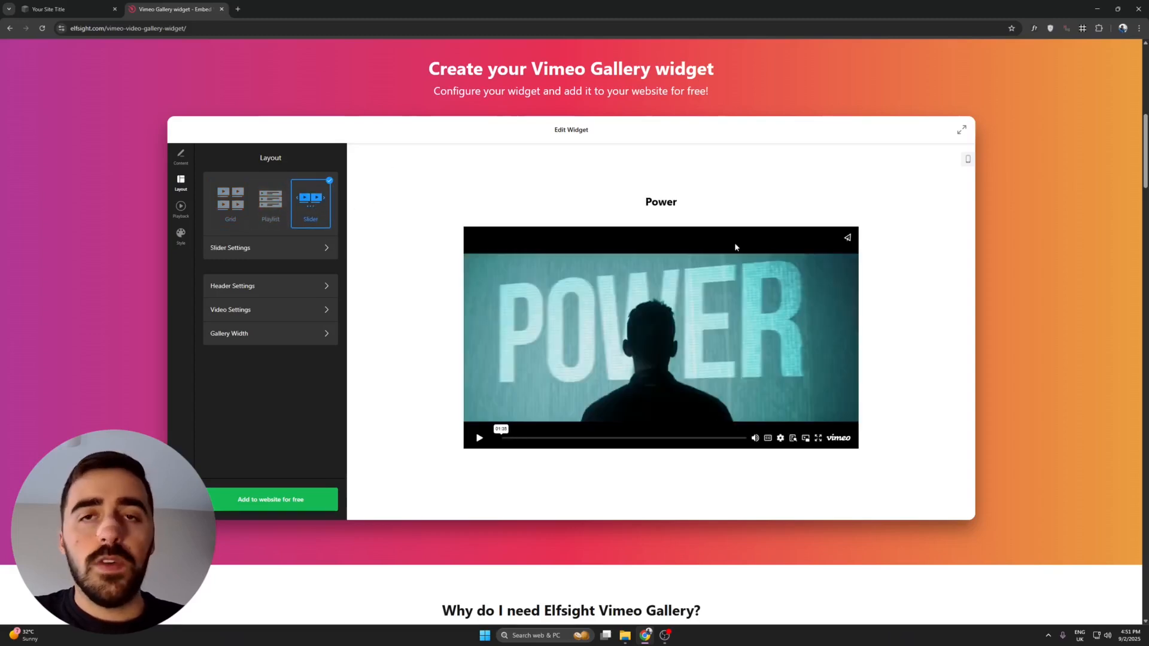
{"action": "left_click", "coordinate": [230, 204]}
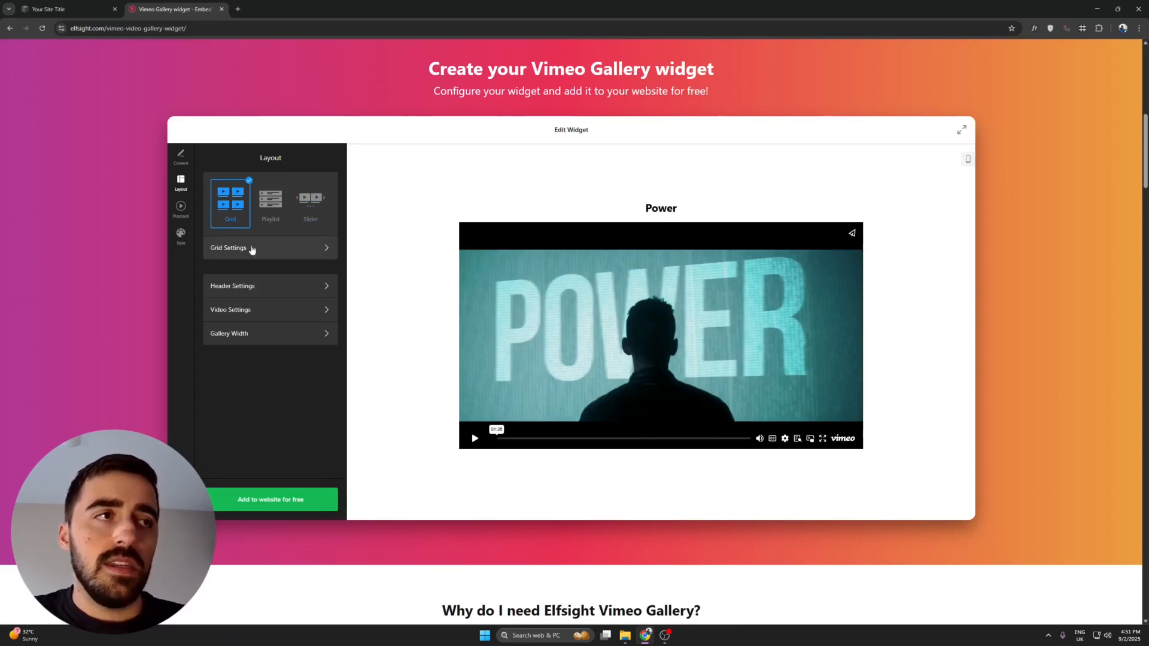
{"action": "left_click", "coordinate": [180, 210]}
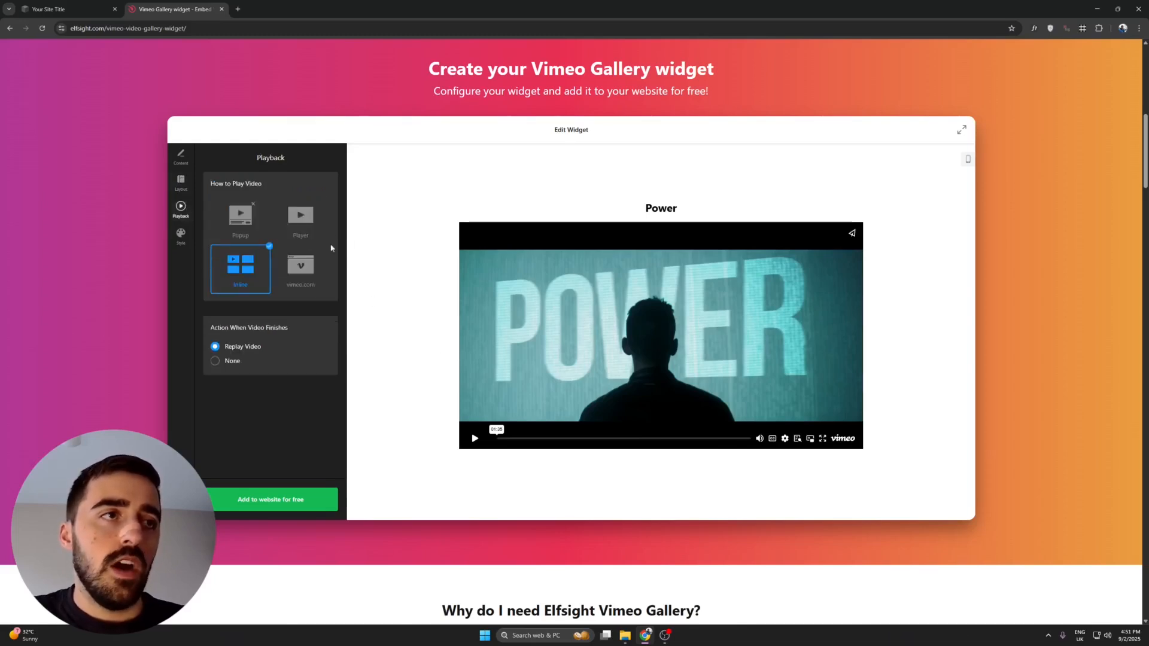
{"action": "left_click", "coordinate": [179, 243]}
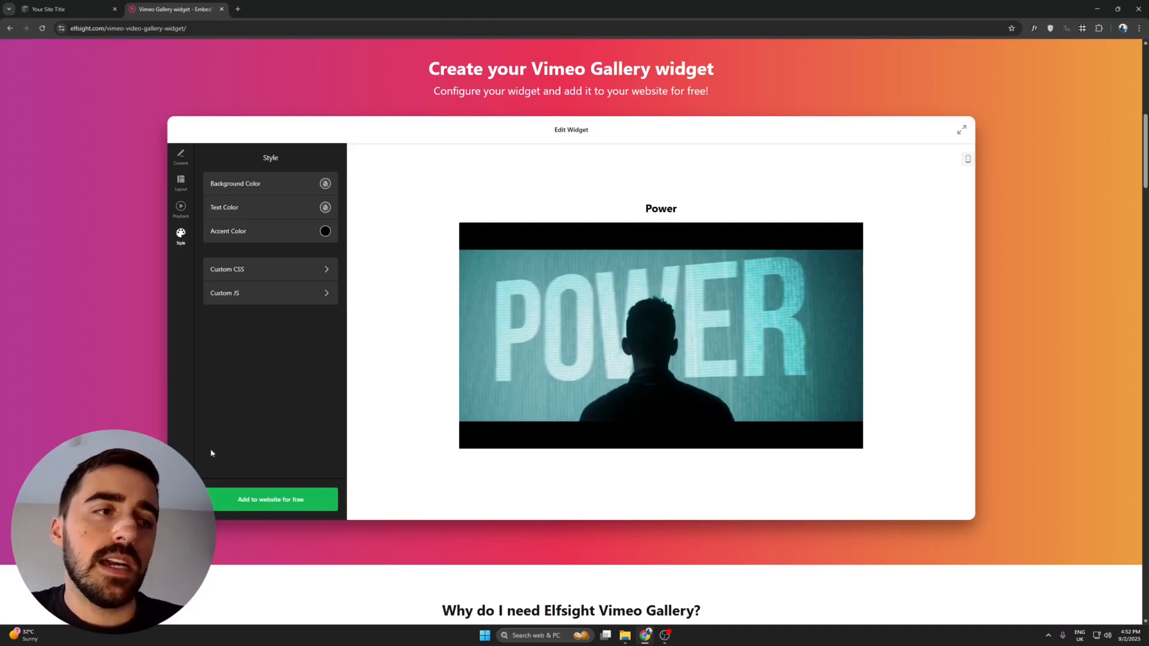
Add the configured Vimeo Gallery widget to the website and start publishing it.
{"action": "left_click", "coordinate": [304, 497]}
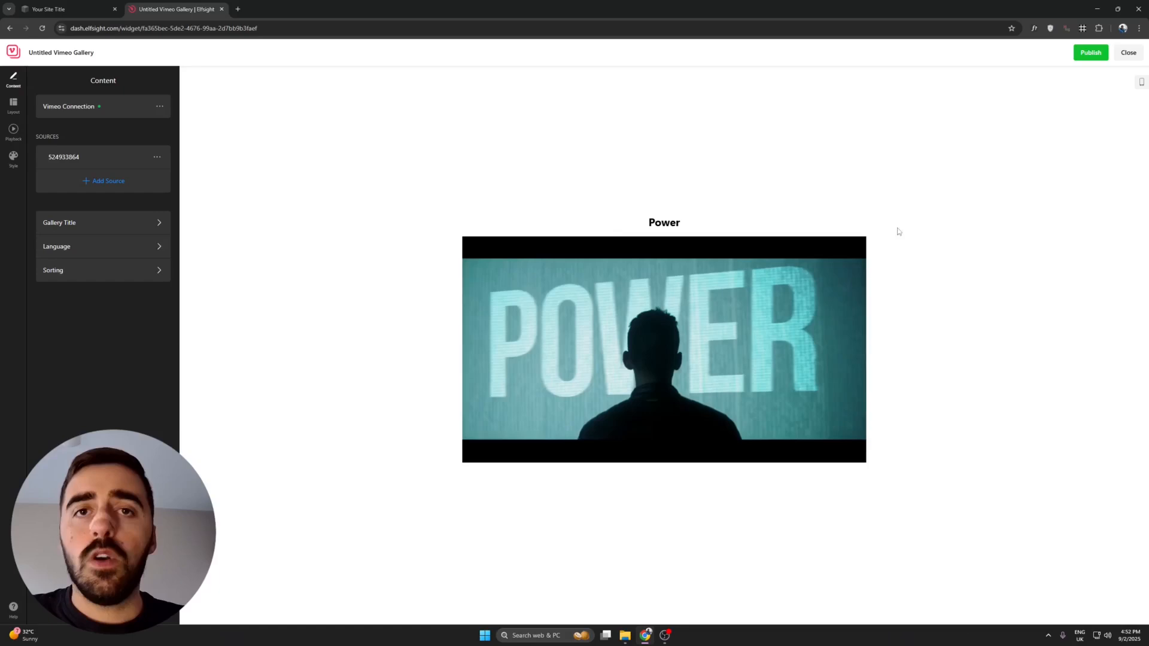
{"action": "left_click", "coordinate": [1088, 54]}
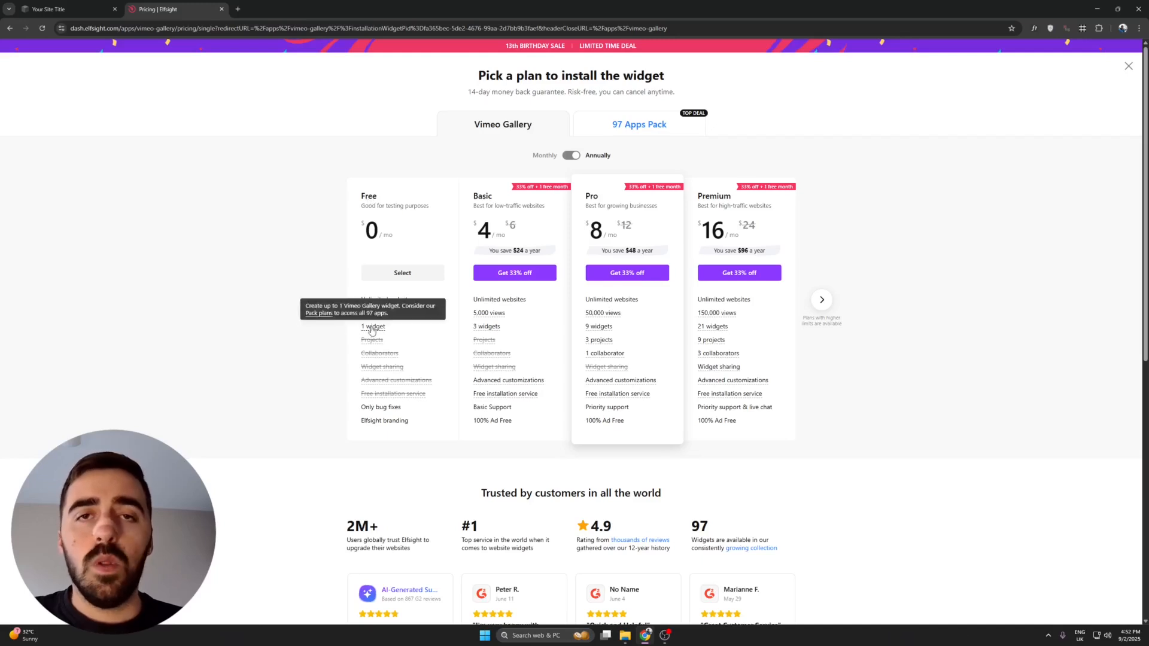
Compare the Vimeo Gallery plans, including the Enterprise tiers and the monthly and annual billing options.
{"action": "mouse_move", "coordinate": [387, 318]}
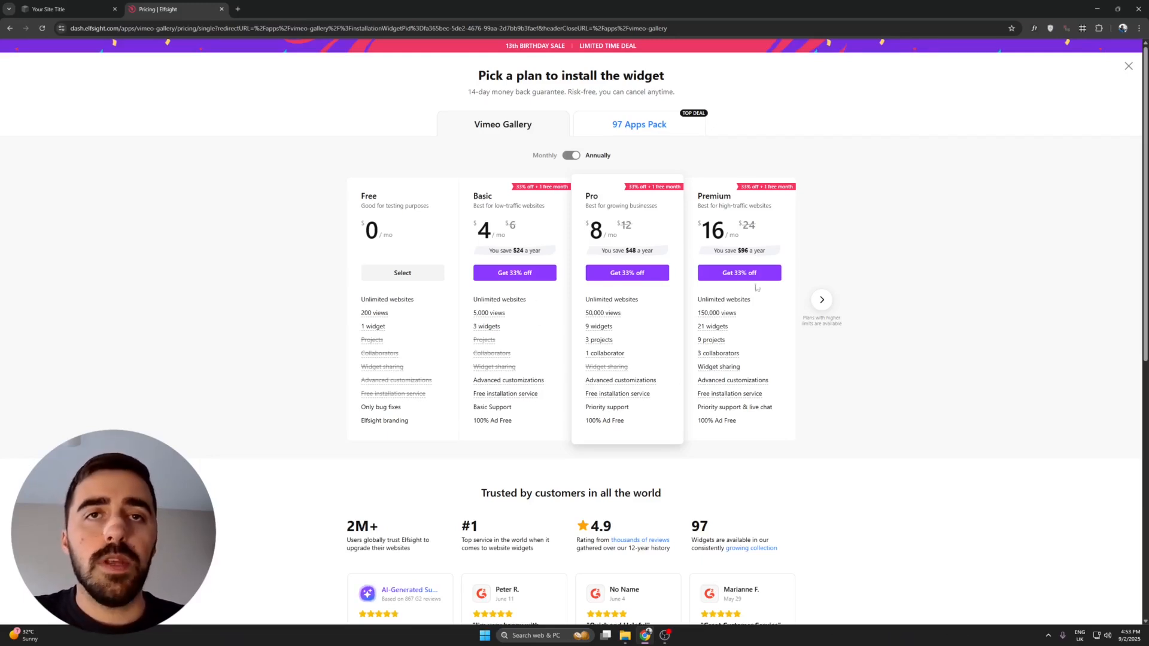
{"action": "left_click", "coordinate": [822, 301]}
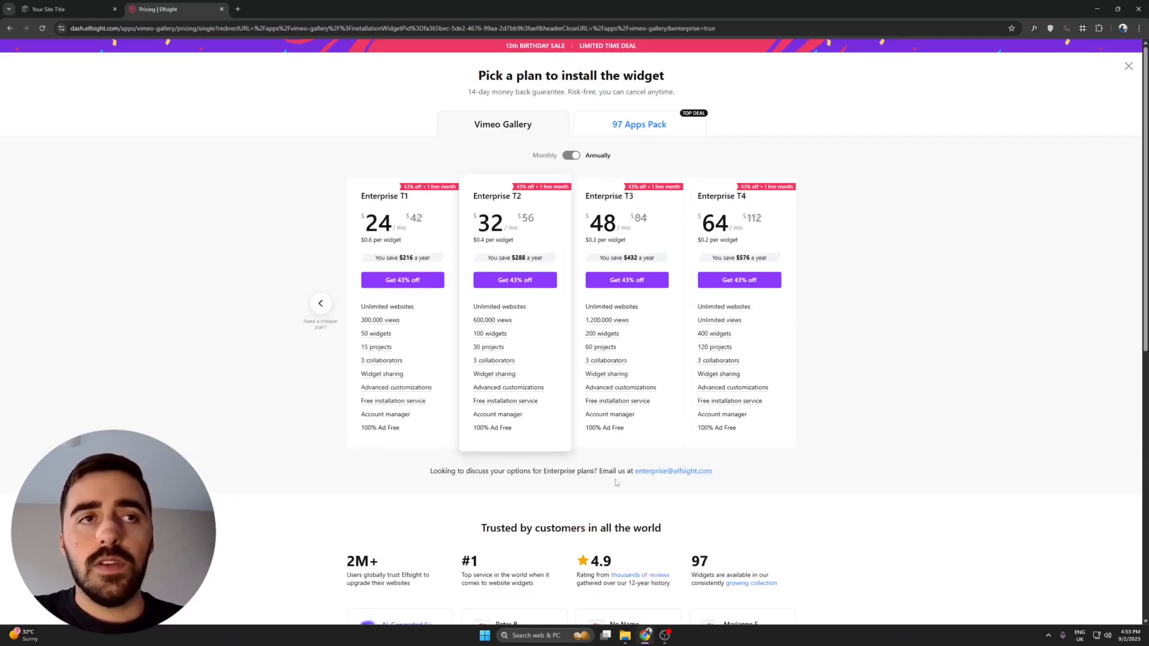
{"action": "left_click", "coordinate": [579, 158]}
{"action": "left_click", "coordinate": [578, 157]}
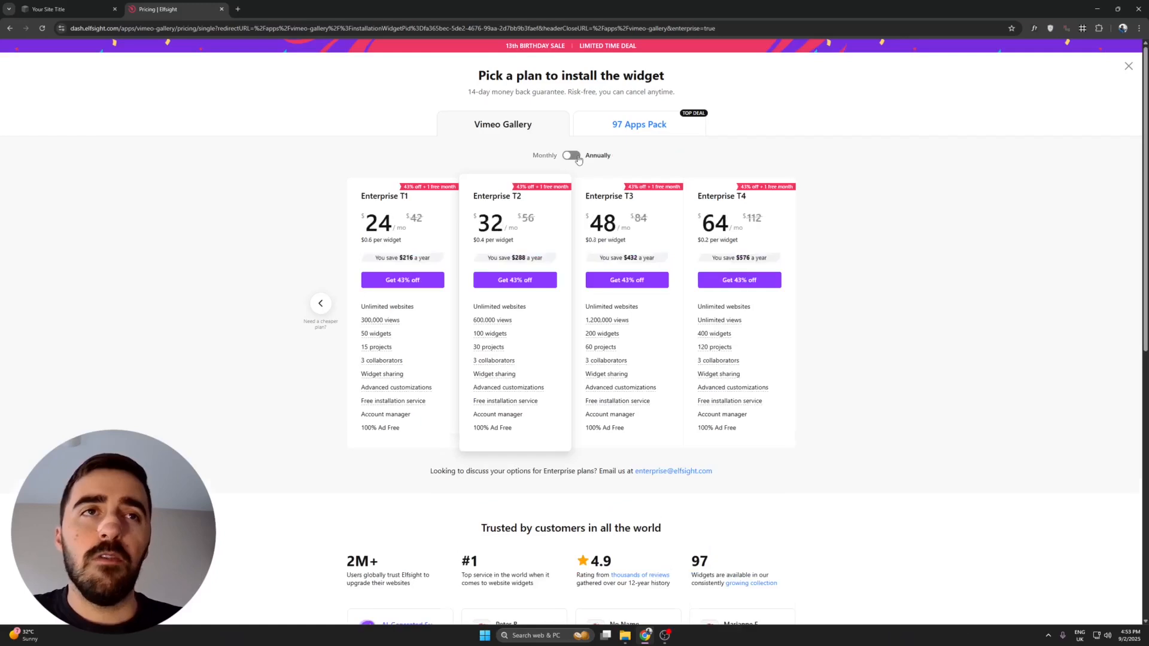
Choose the Free Vimeo Gallery plan and copy the widget's embed code.
{"action": "left_click", "coordinate": [579, 158]}
{"action": "left_click", "coordinate": [579, 158]}
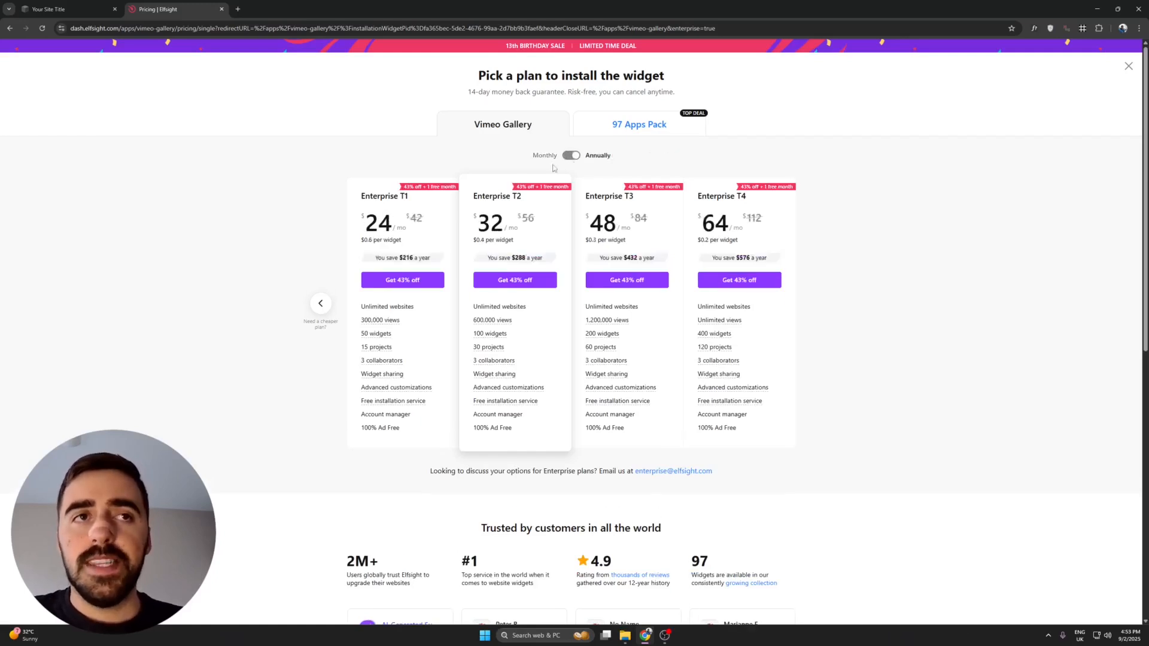
{"action": "left_click", "coordinate": [321, 296]}
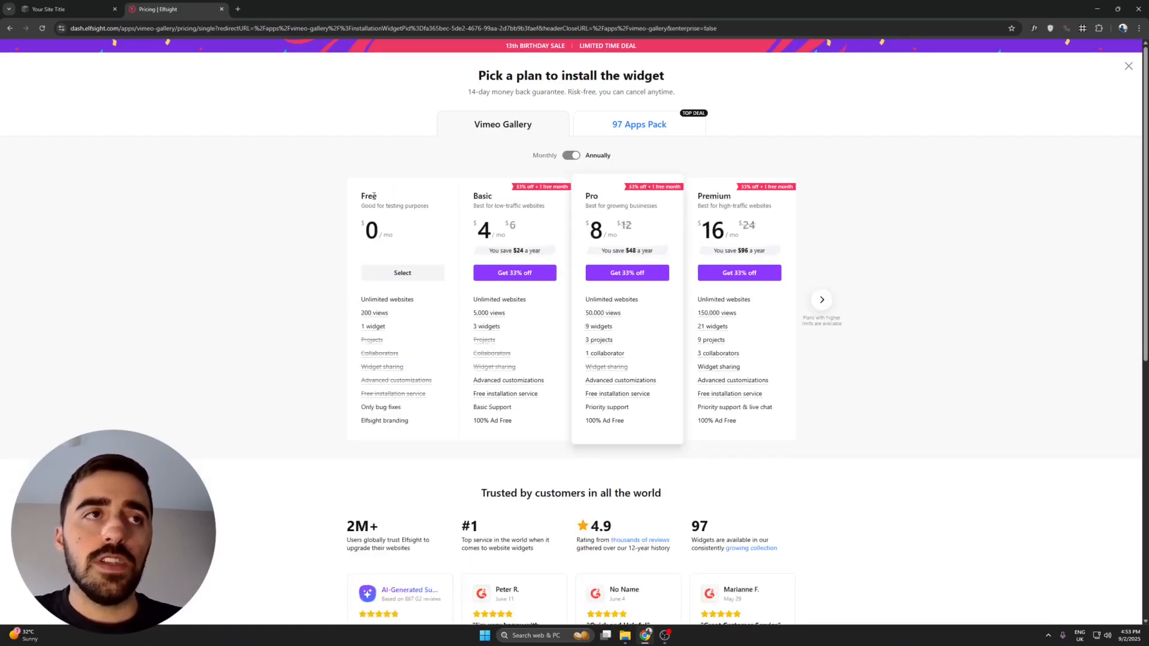
{"action": "left_click", "coordinate": [421, 279]}
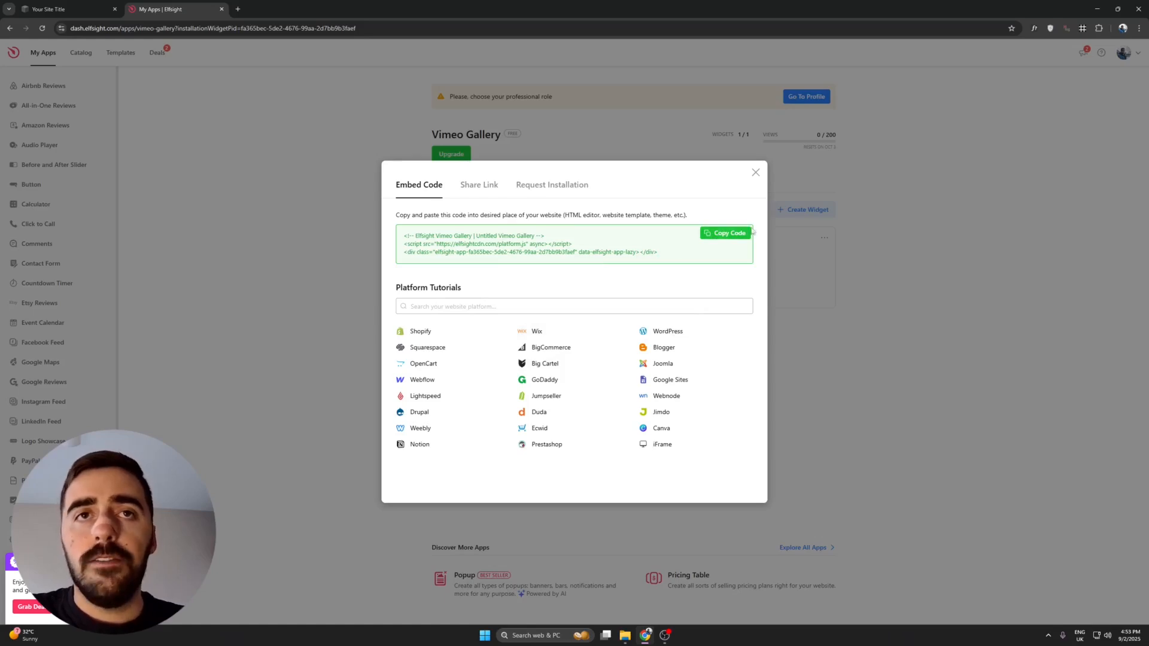
{"action": "left_click", "coordinate": [729, 237]}
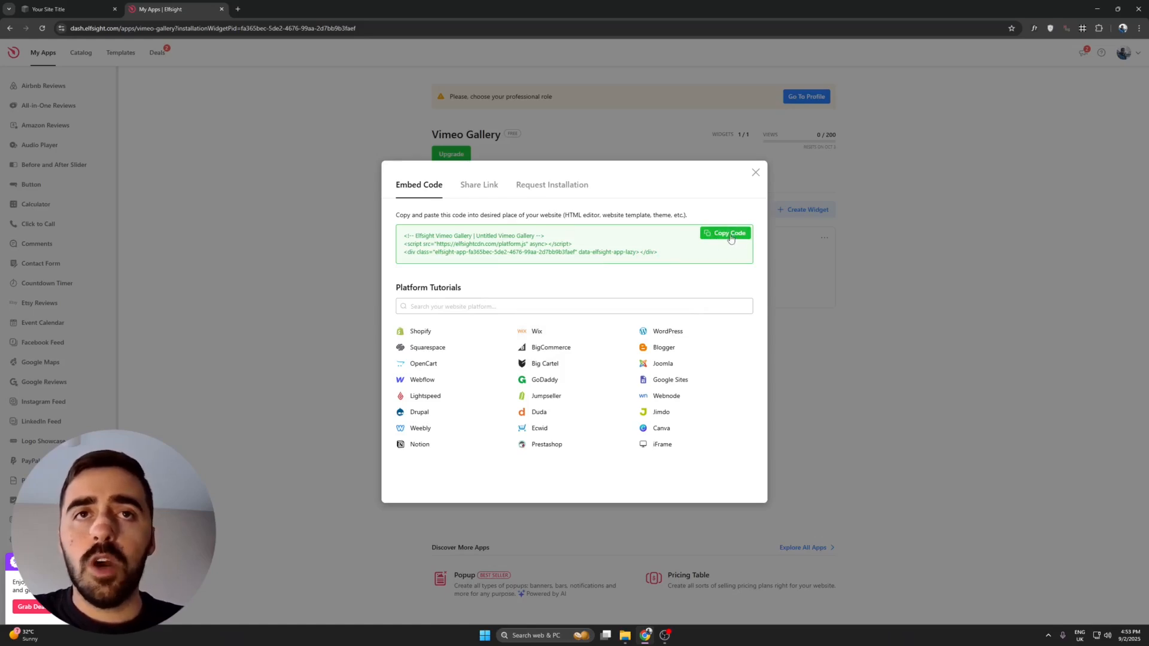
Switch to the Squarespace site editor and add a blank section between the image gallery and the footer on the Home page.
{"action": "left_click", "coordinate": [84, 5]}
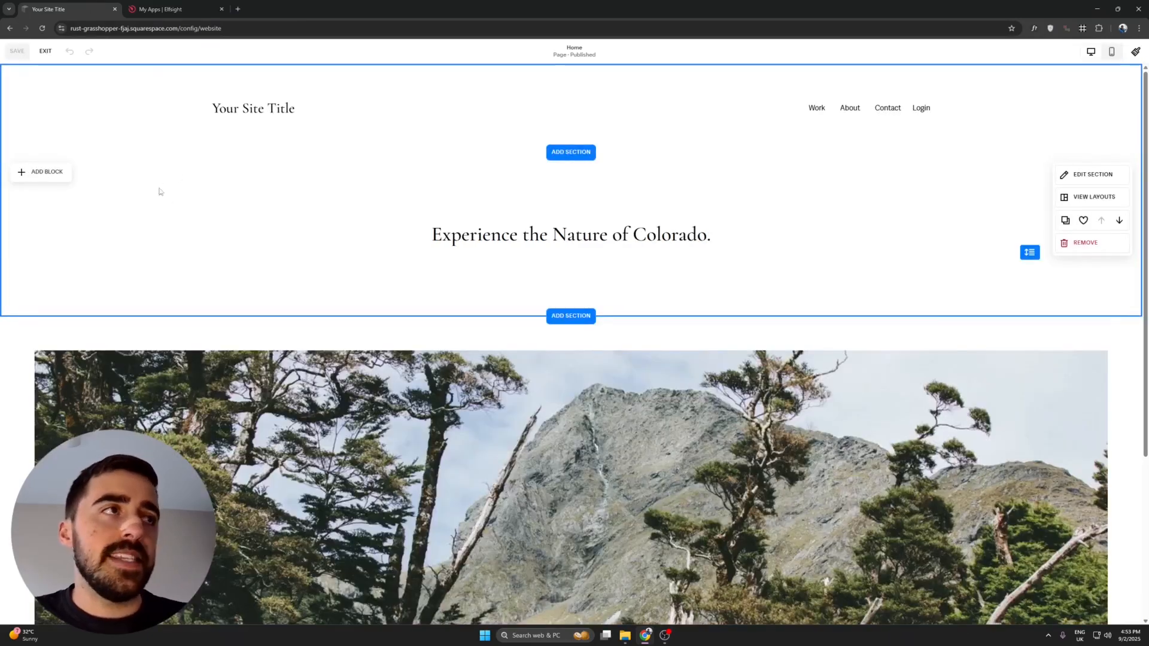
{"action": "scroll", "coordinate": [545, 240], "scroll_direction": "down", "scroll_amount": 4}
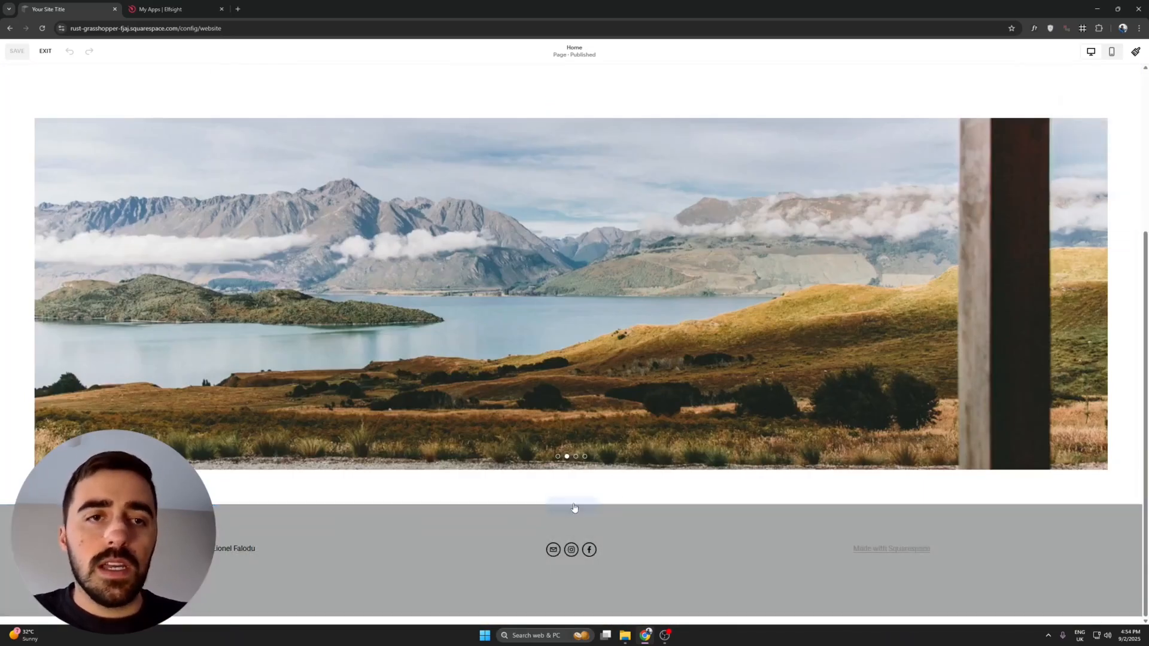
{"action": "left_click", "coordinate": [572, 504]}
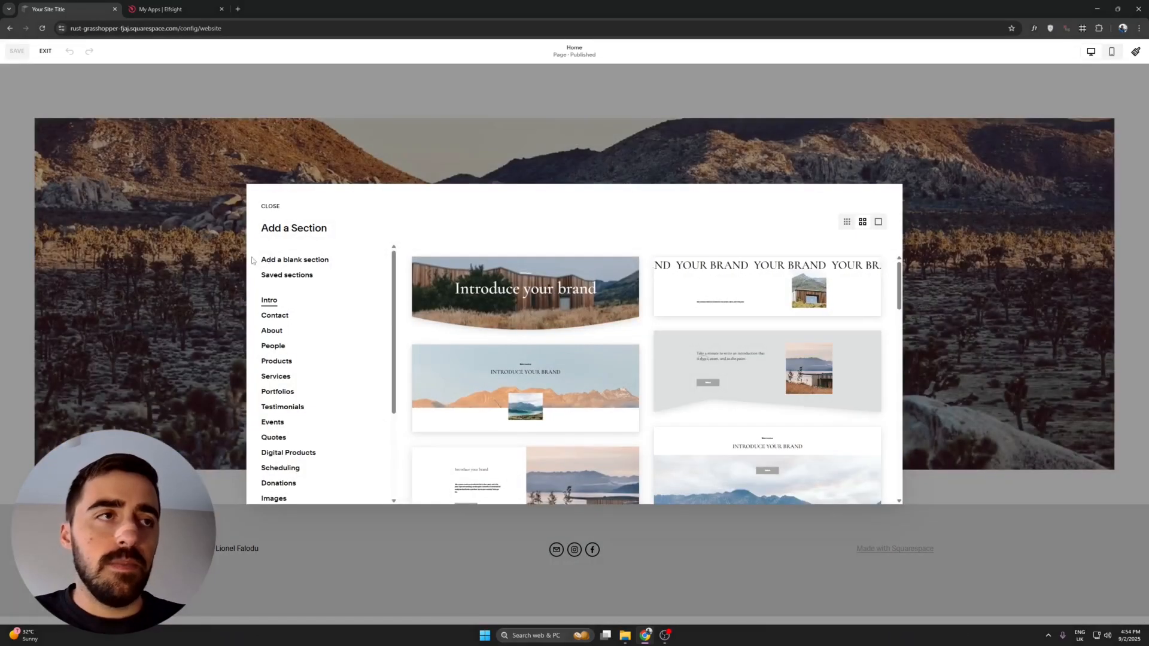
{"action": "left_click", "coordinate": [279, 260]}
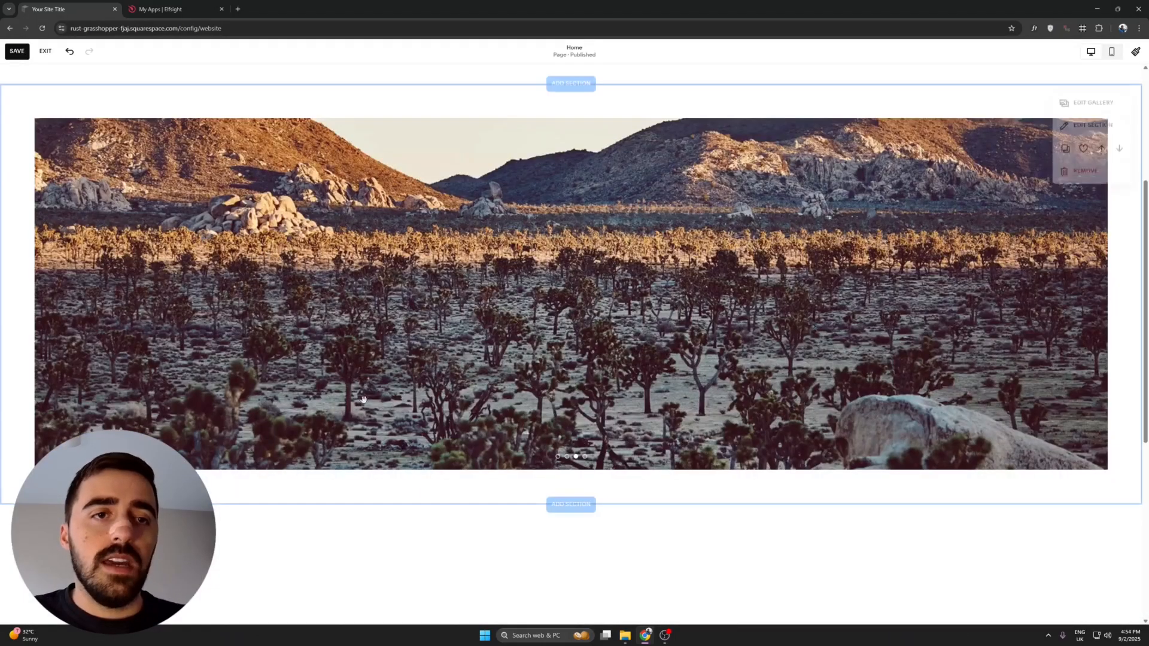
{"action": "scroll", "coordinate": [363, 400], "scroll_direction": "down", "scroll_amount": 4}
{"action": "scroll", "coordinate": [419, 400], "scroll_direction": "down", "scroll_amount": 1}
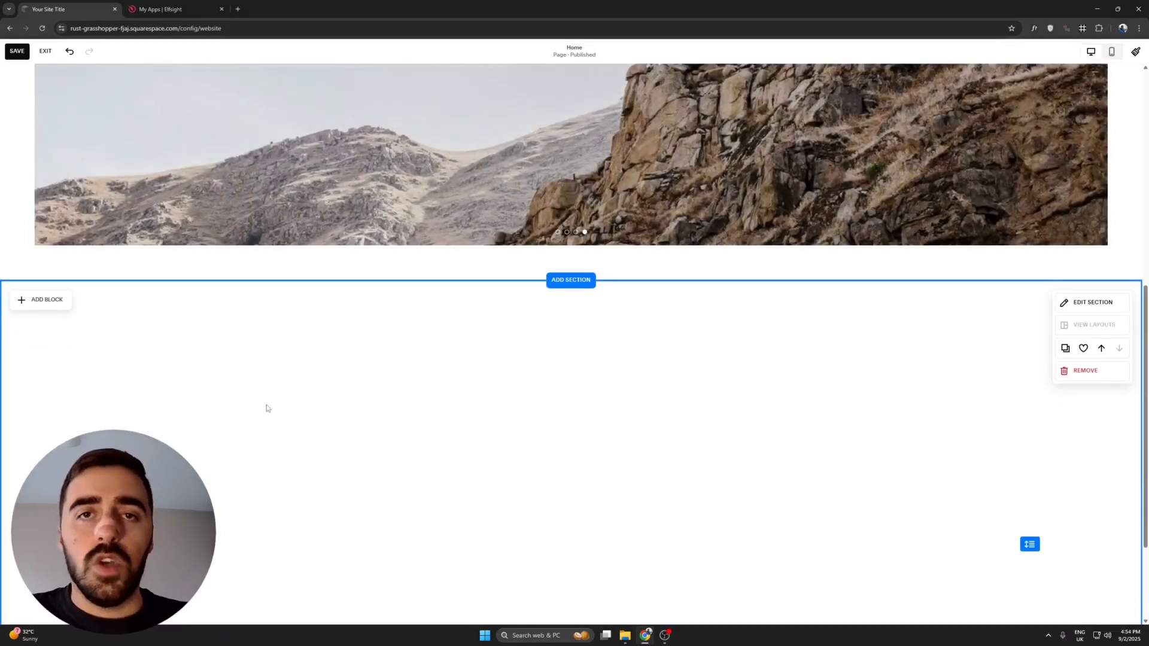
{"action": "scroll", "coordinate": [78, 293], "scroll_direction": "down", "scroll_amount": 2}
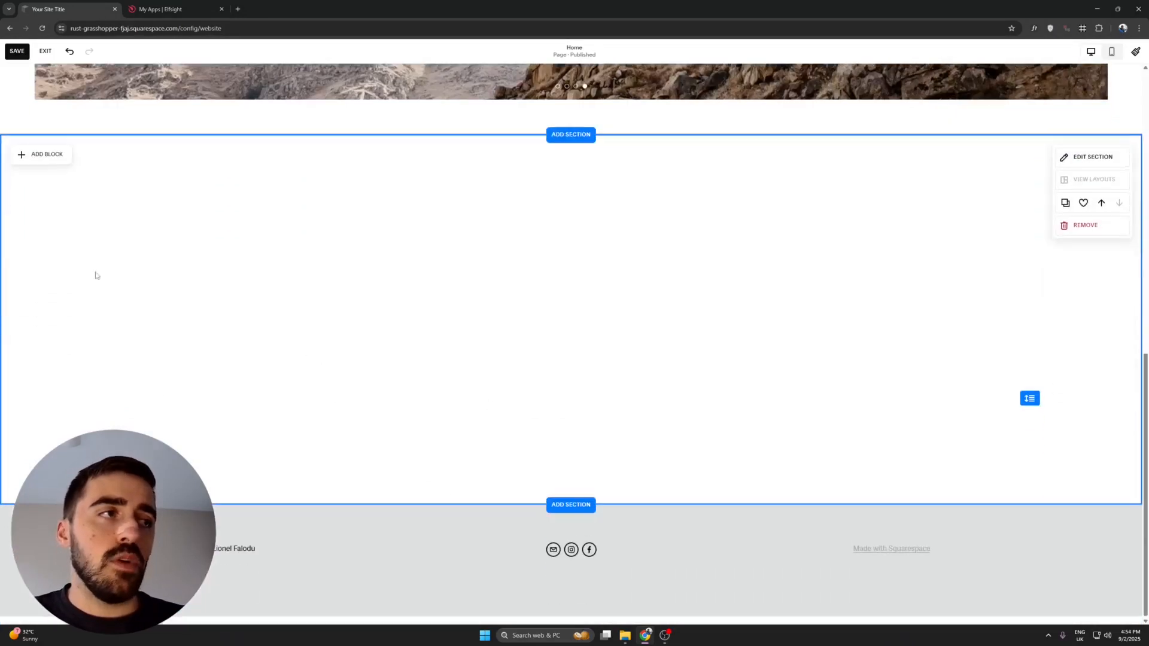
Find the Code block by searching for "code" and add it to the blank section.
{"action": "left_click", "coordinate": [39, 154]}
{"action": "type", "text": "code"}
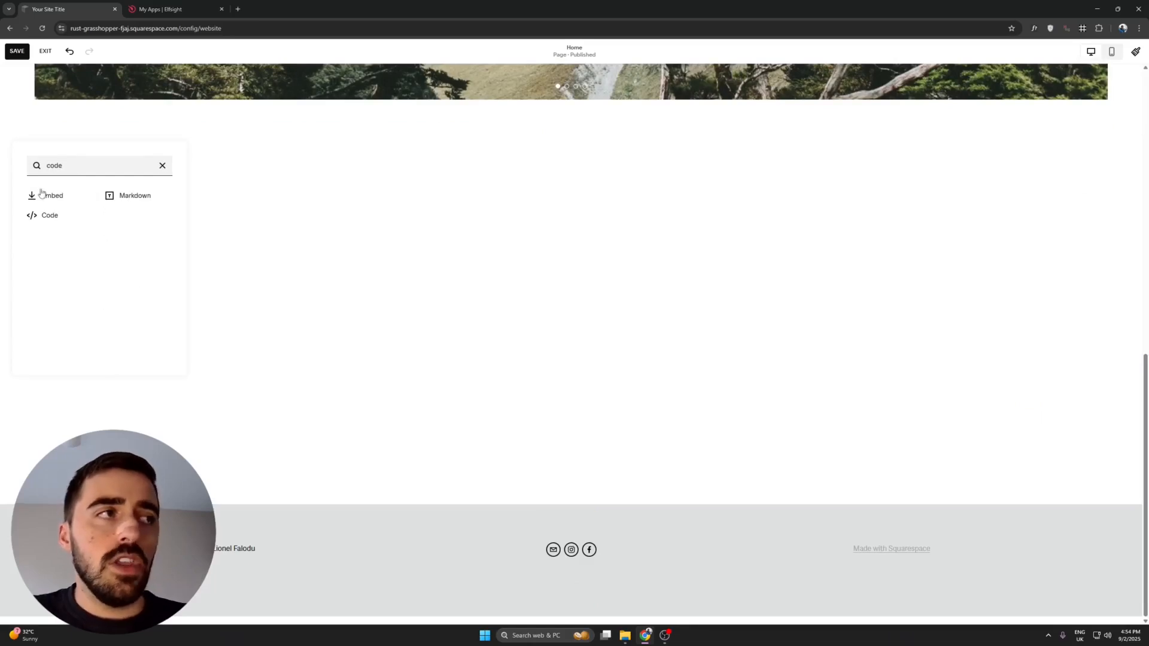
{"action": "left_click", "coordinate": [41, 215]}
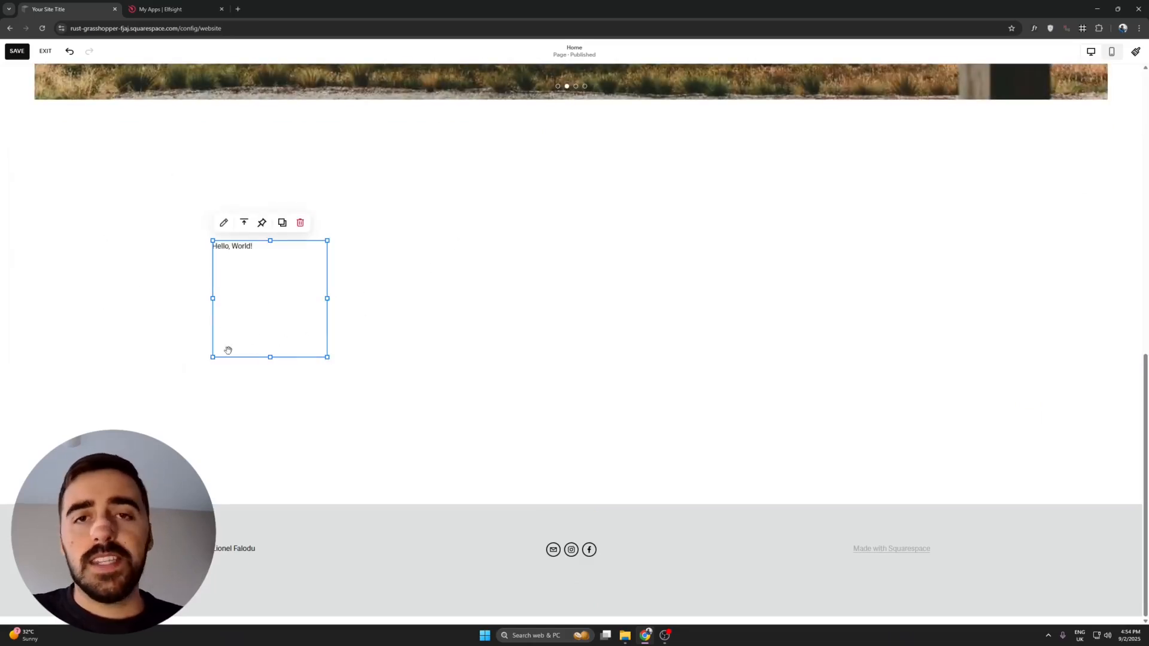
Replace the Code block's placeholder HTML with the copied Elfsight embed code and exit page editing.
{"action": "double_click", "coordinate": [264, 308]}
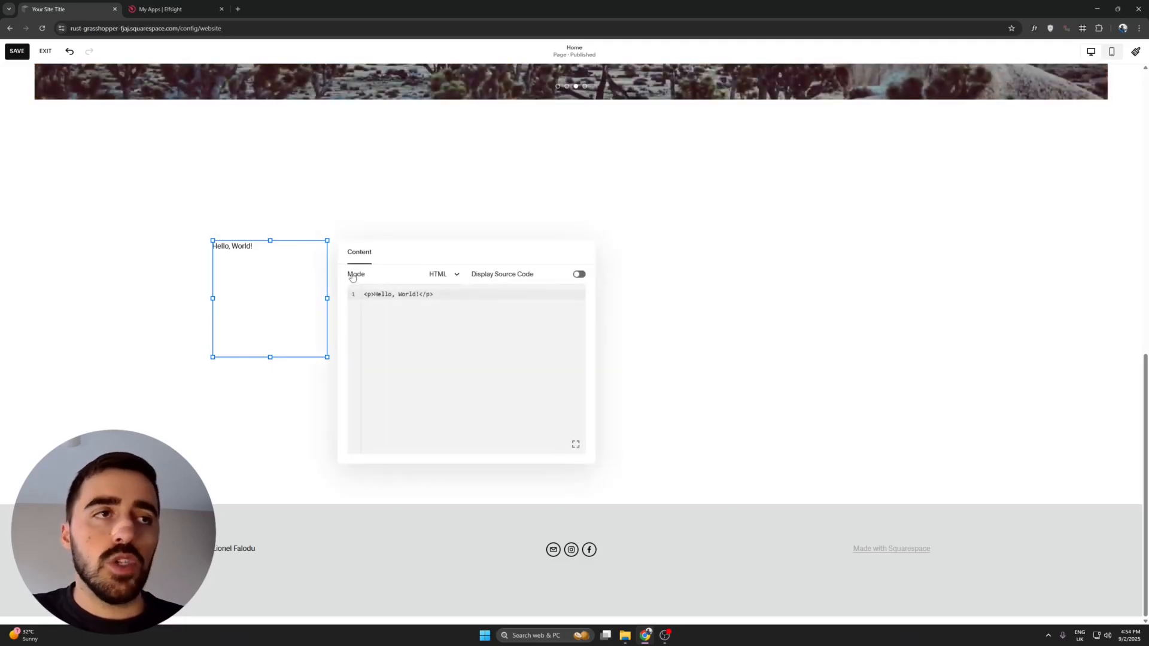
{"action": "left_click_drag", "start_coordinate": [343, 245], "coordinate": [337, 233]}
{"action": "key", "text": "BackSpace"}
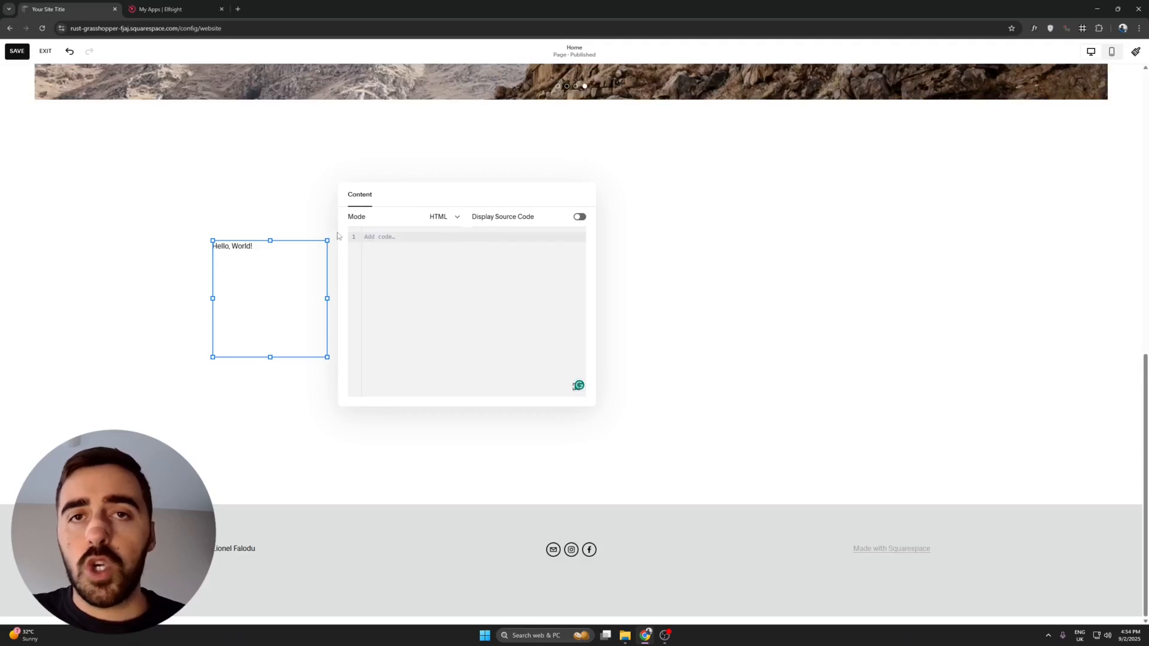
{"action": "key", "text": "ctrl+v"}
{"action": "left_click", "coordinate": [210, 170]}
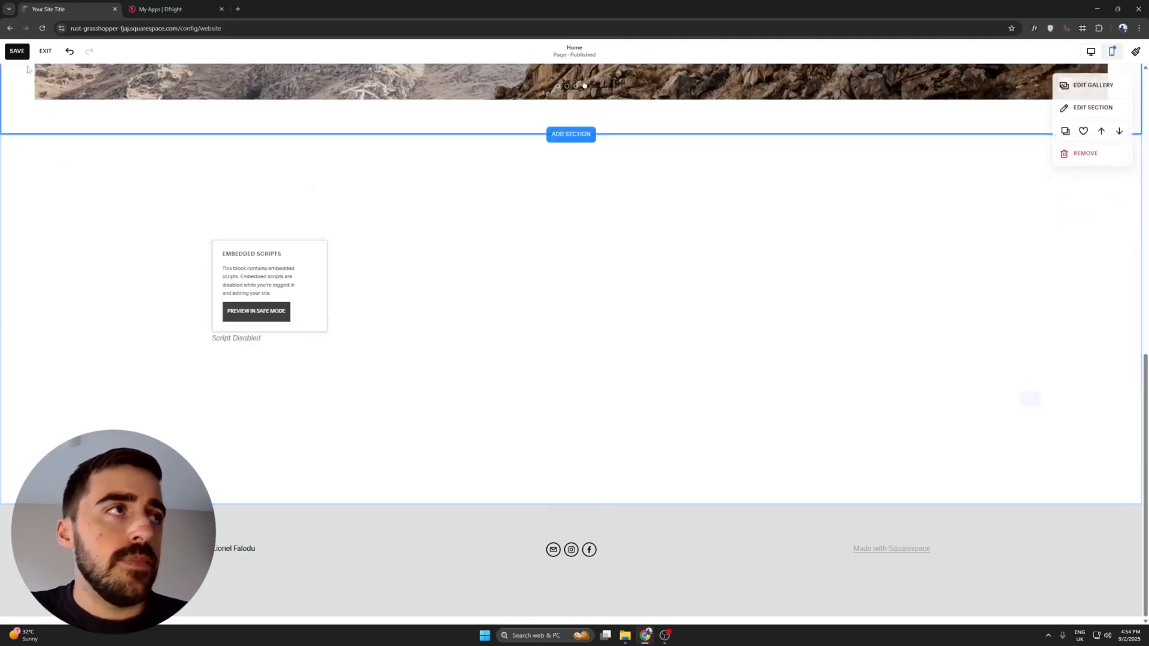
{"action": "left_click", "coordinate": [47, 51]}
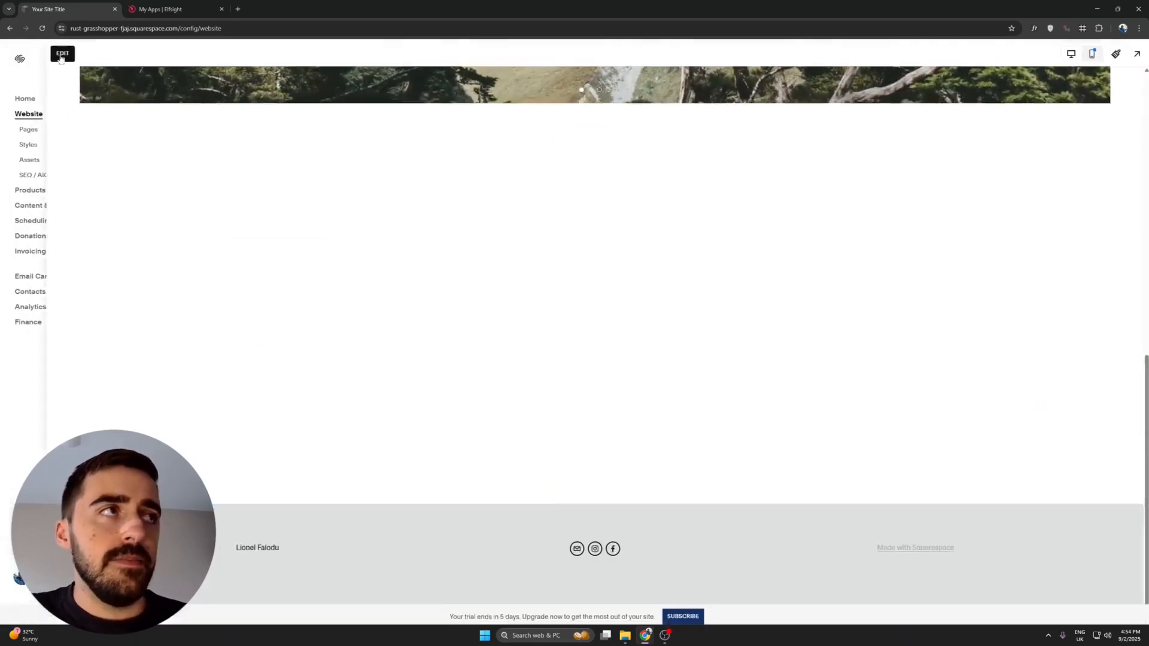